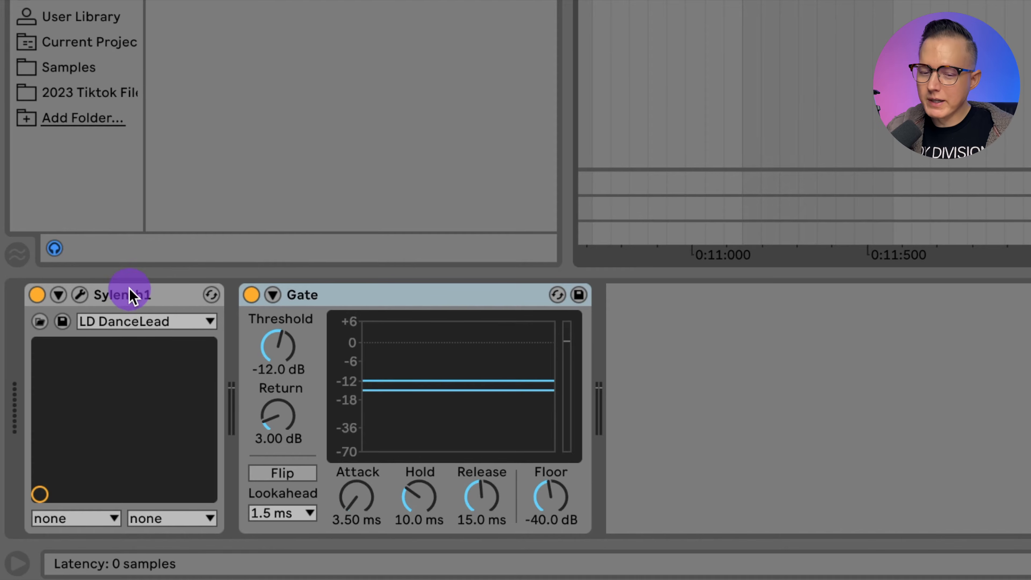
# Open the Sylenth1 synth, examine the mode choices of its arpeggiator and close the plugin window
pyautogui.click(80, 295)
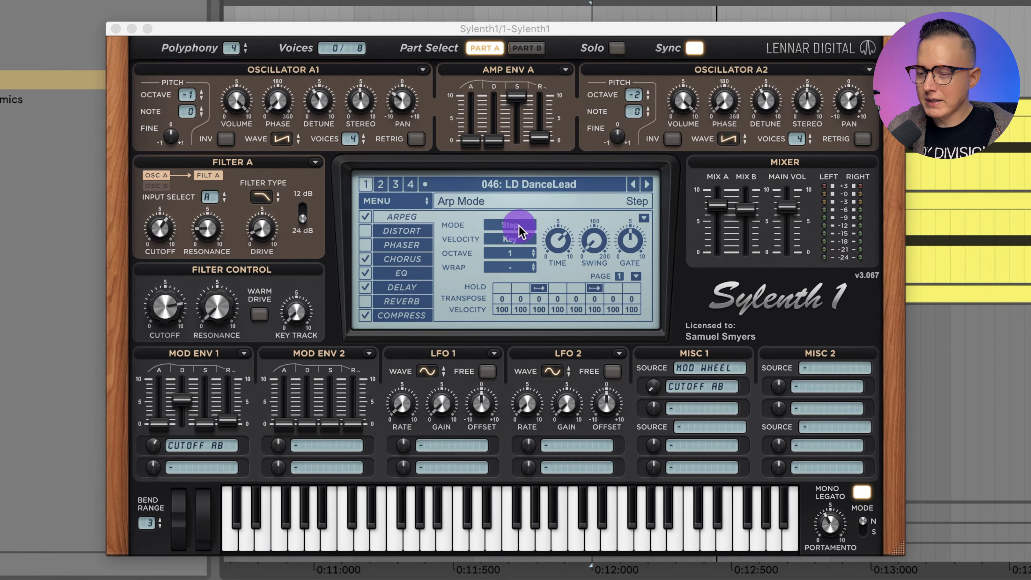
pyautogui.click(510, 225)
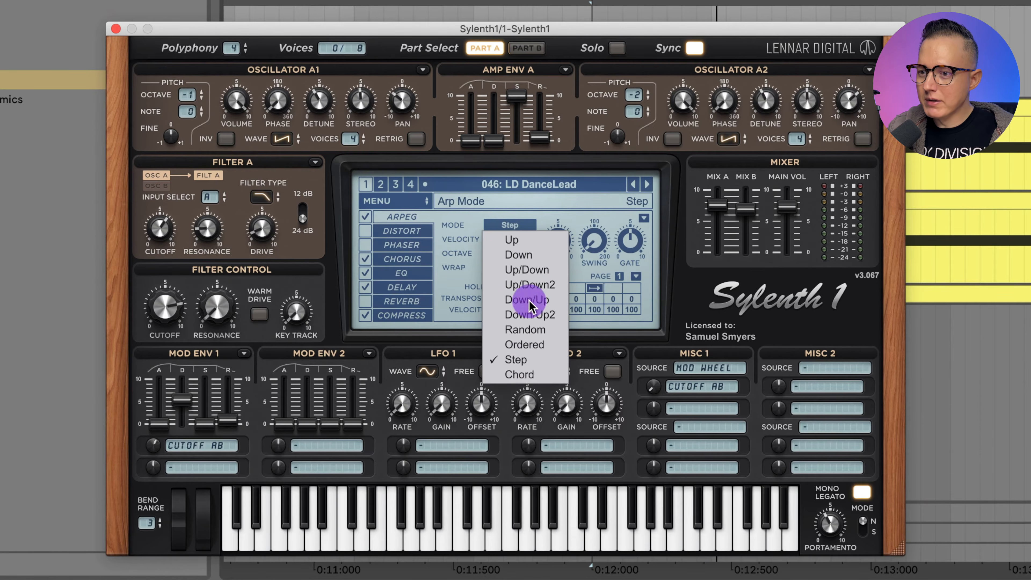
pyautogui.click(518, 207)
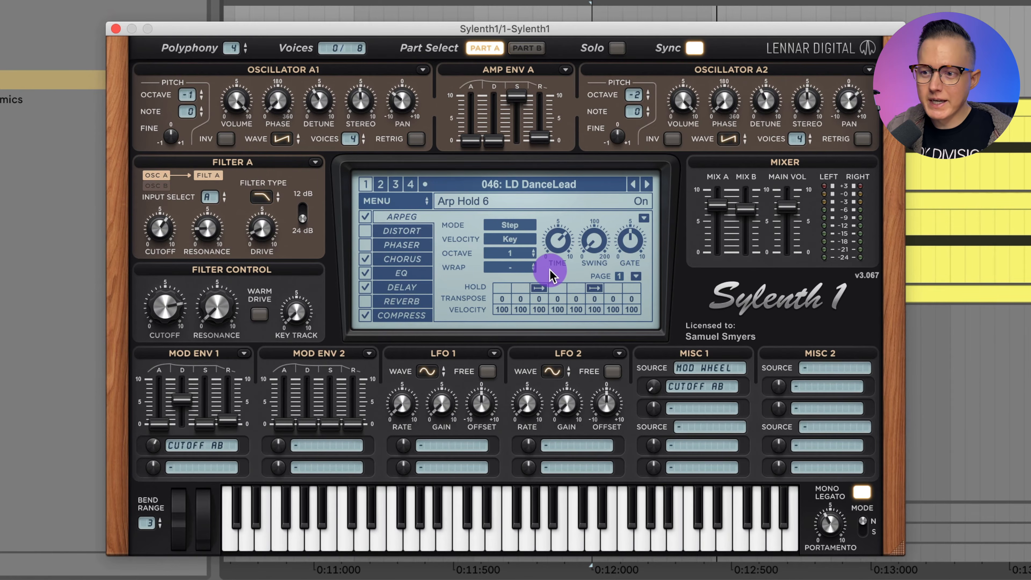
pyautogui.click(116, 29)
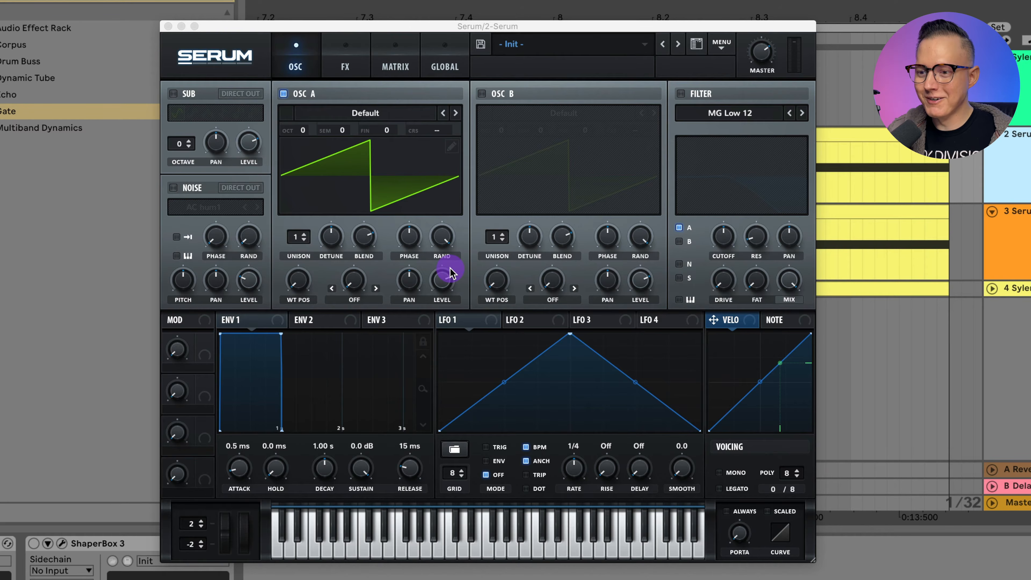
# Bring up LFO 1 in Serum, set oscillator A's unison to 7 voices and reduce its detune and level
pyautogui.click(473, 323)
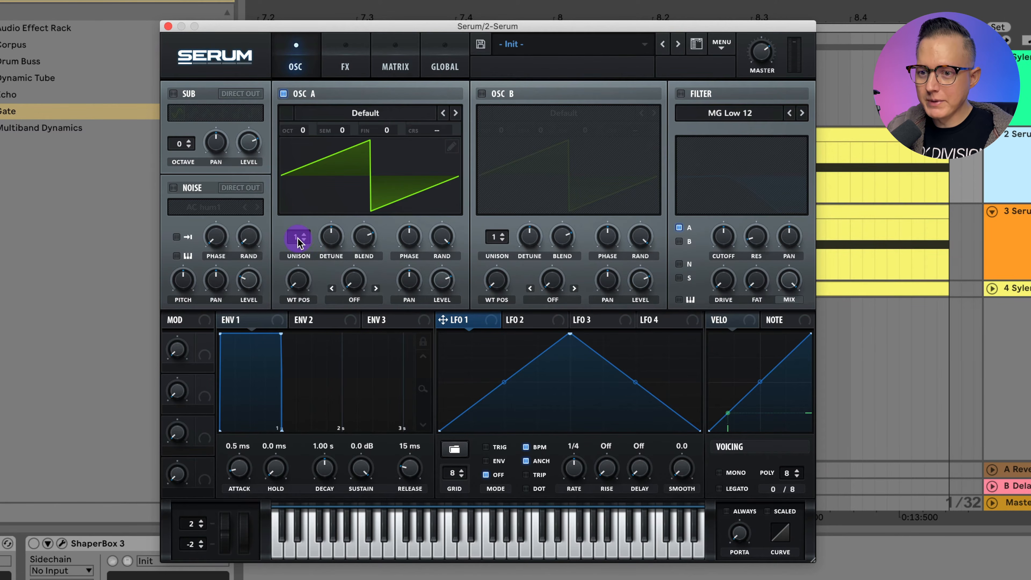
pyautogui.moveTo(297, 242); pyautogui.dragTo(320, 180)
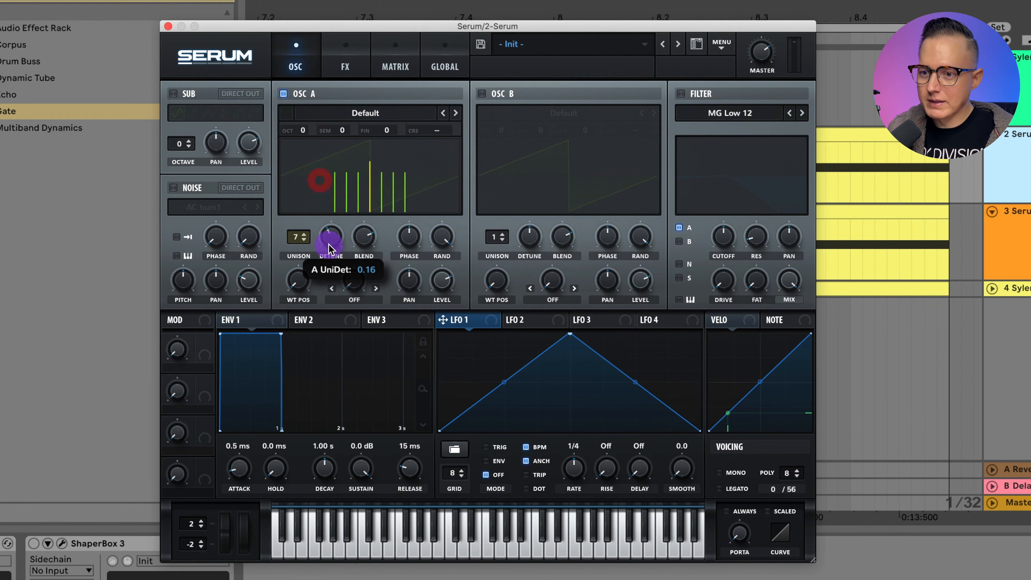
pyautogui.moveTo(328, 245); pyautogui.dragTo(331, 253)
pyautogui.moveTo(436, 278); pyautogui.dragTo(442, 295)
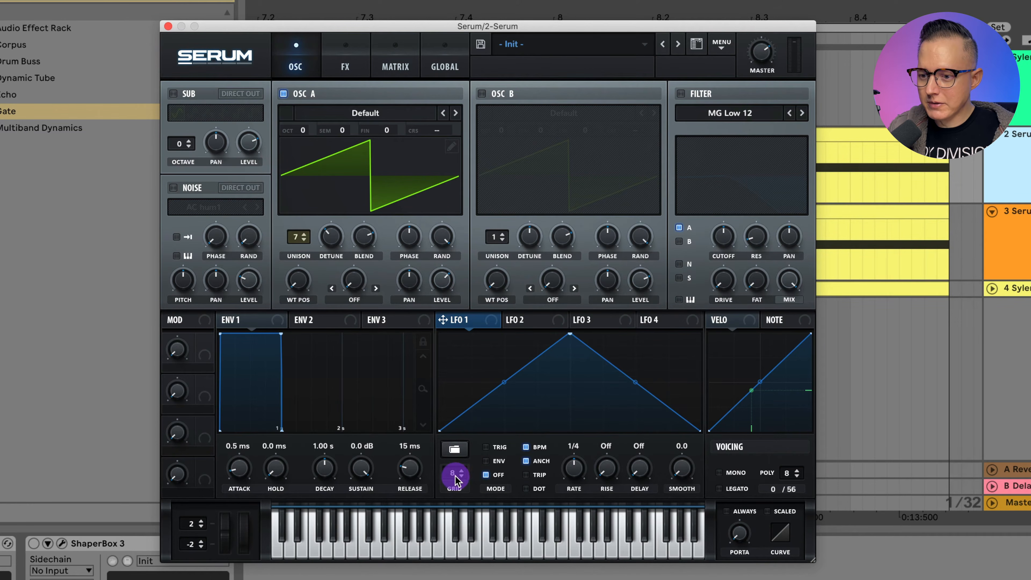
# Prepare LFO 1 with a grid of 16, a flat zero curve, a 1/2 rate and Trig mode
pyautogui.moveTo(456, 480); pyautogui.dragTo(477, 409)
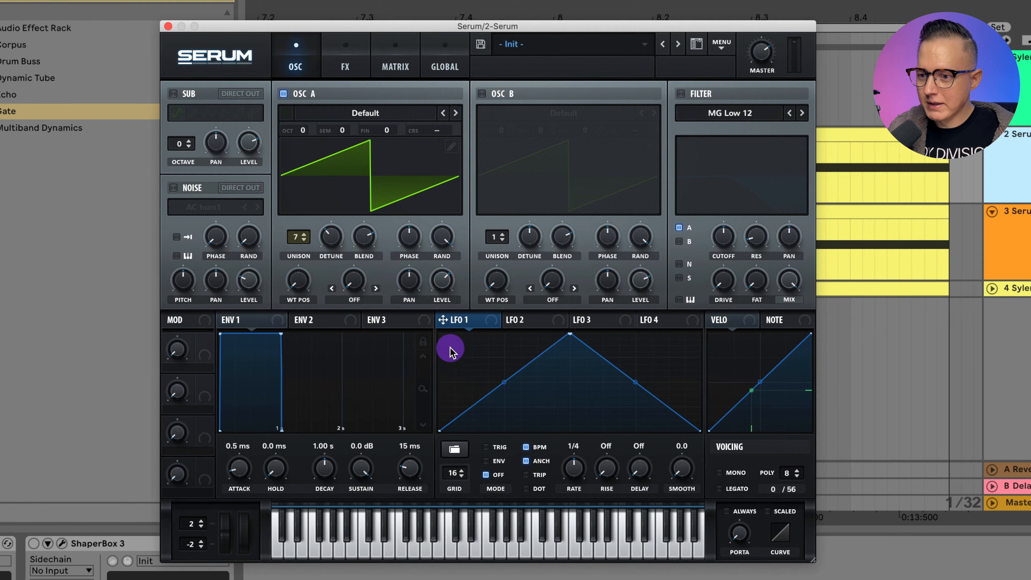
pyautogui.moveTo(570, 335); pyautogui.dragTo(580, 438)
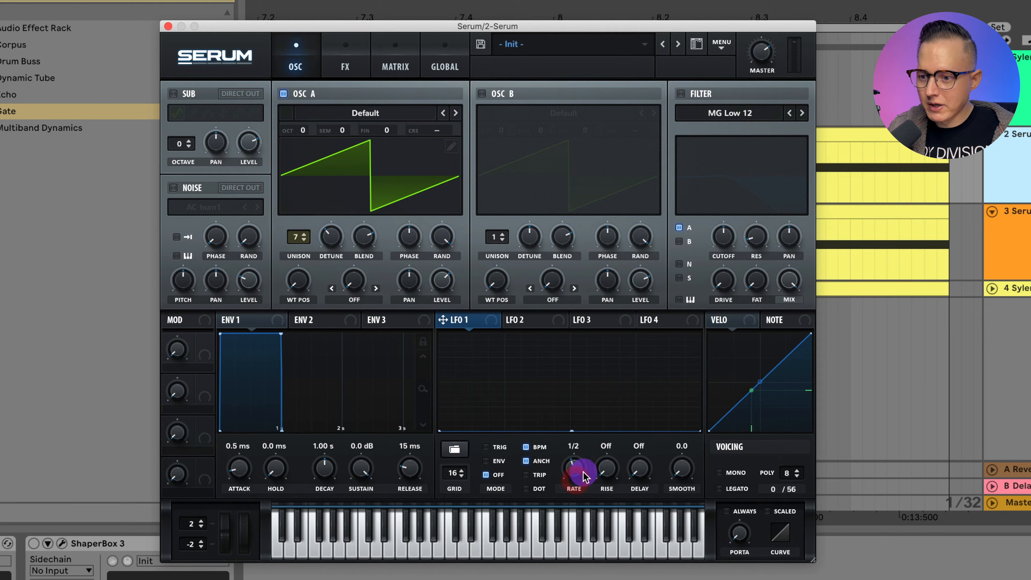
pyautogui.click(500, 446)
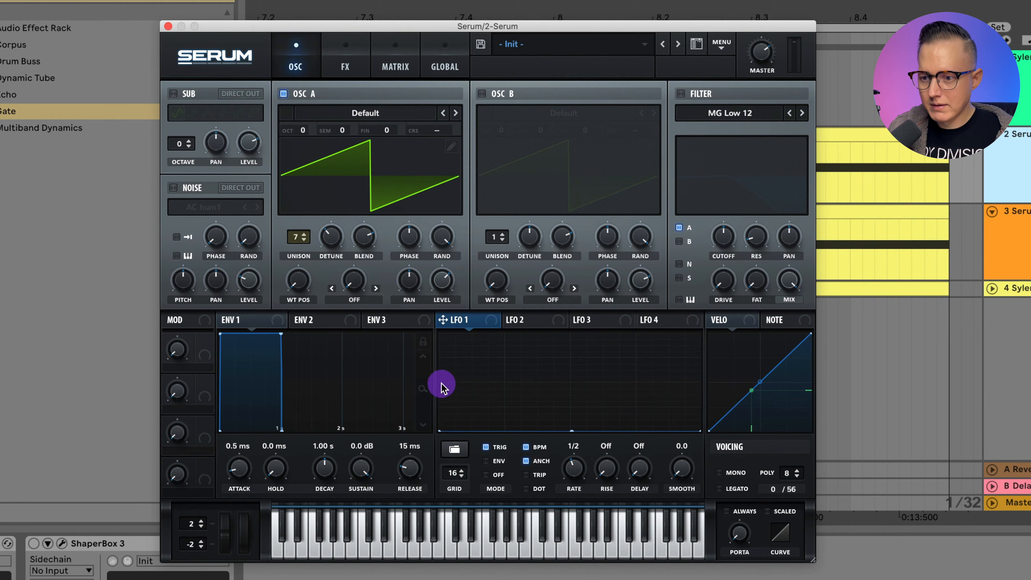
pyautogui.moveTo(440, 385); pyautogui.dragTo(474, 388)
pyautogui.doubleClick(487, 384)
pyautogui.doubleClick(510, 385)
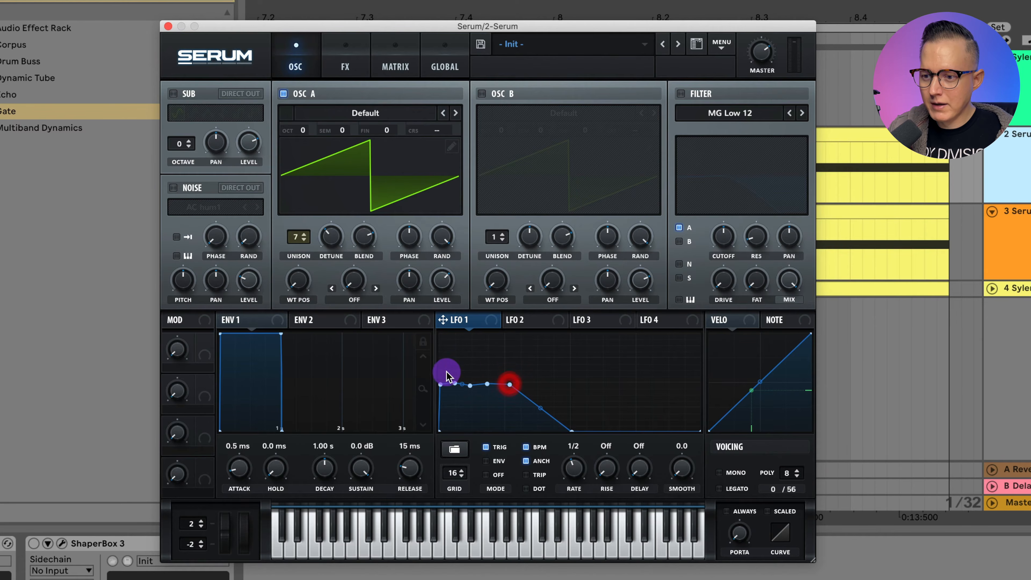
pyautogui.doubleClick(514, 375)
pyautogui.doubleClick(559, 376)
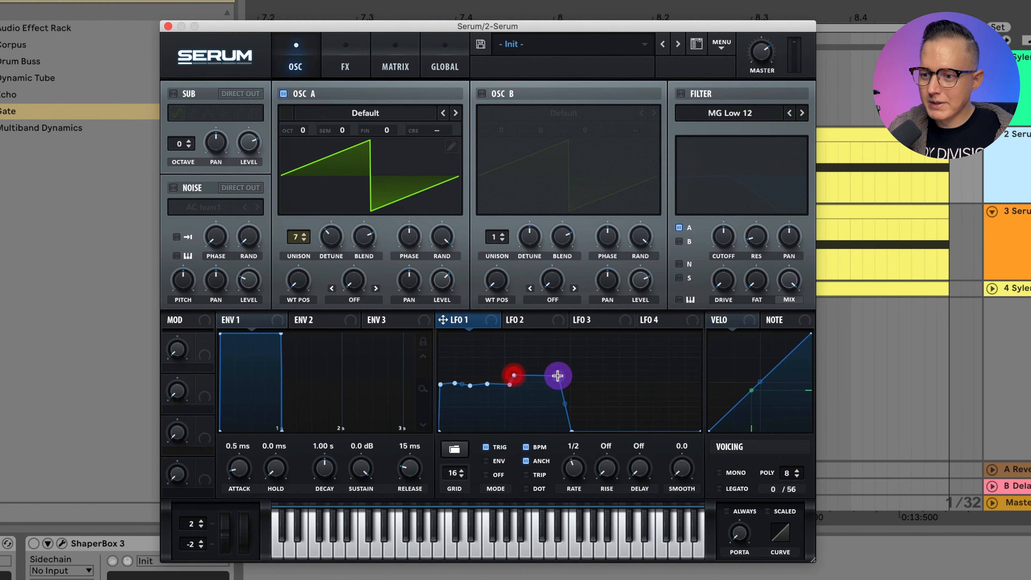
pyautogui.moveTo(438, 350); pyautogui.dragTo(599, 409)
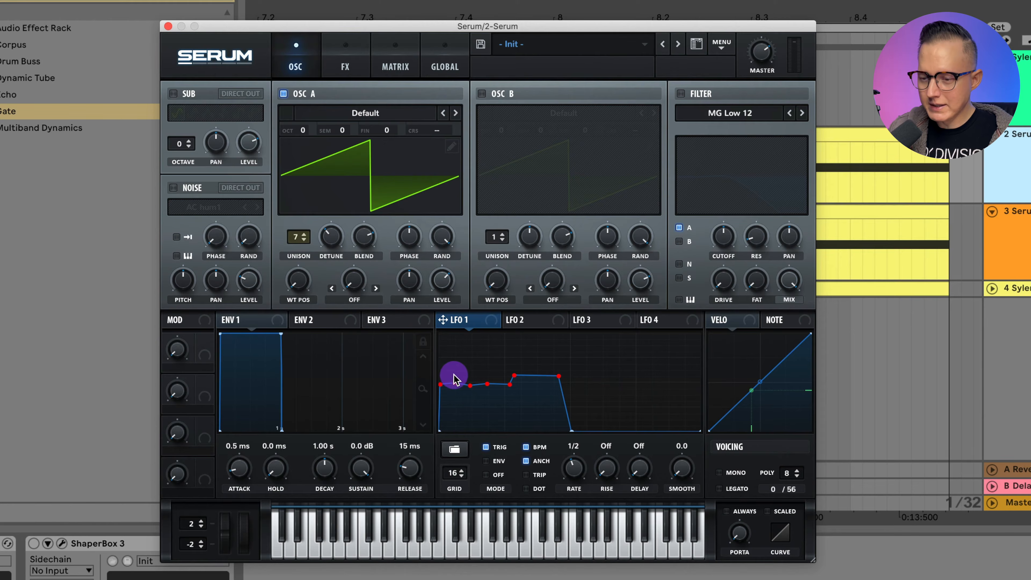
pyautogui.moveTo(462, 373); pyautogui.dragTo(453, 435)
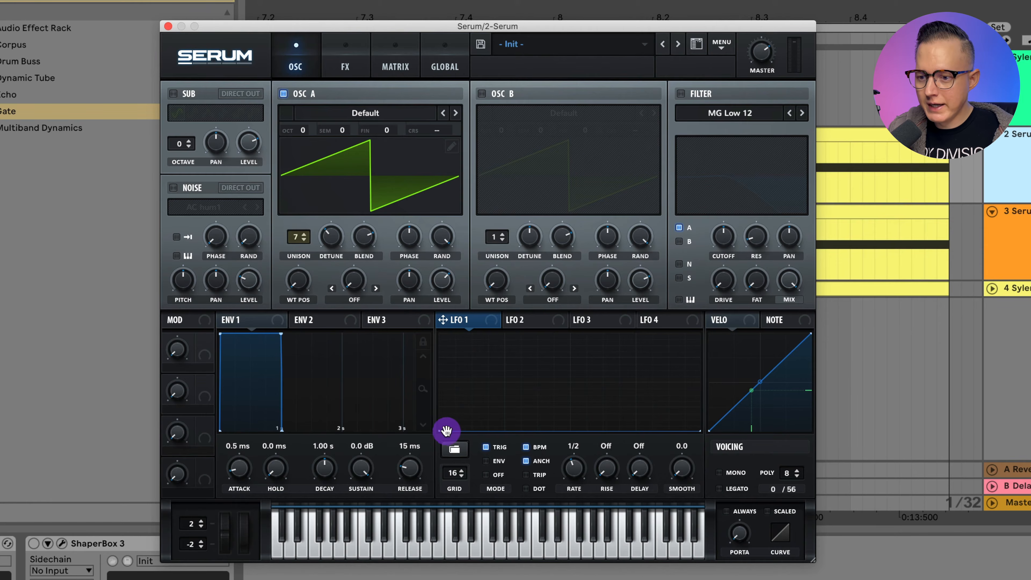
# Draw a full-height step in the first cell of LFO 1, trying a grid of 8 before returning to 16
pyautogui.moveTo(444, 430); pyautogui.dragTo(452, 331)
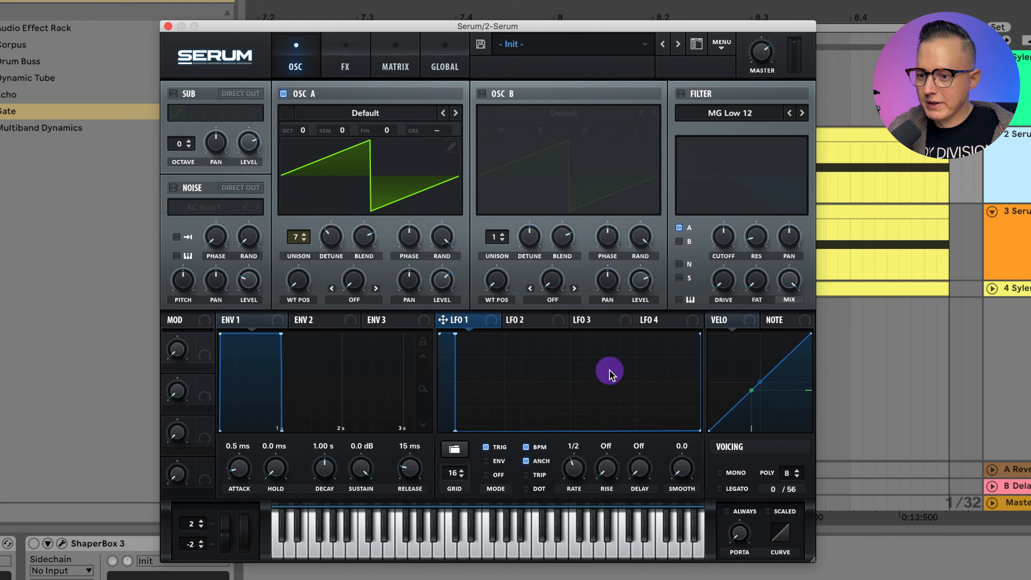
pyautogui.moveTo(454, 476); pyautogui.dragTo(469, 555)
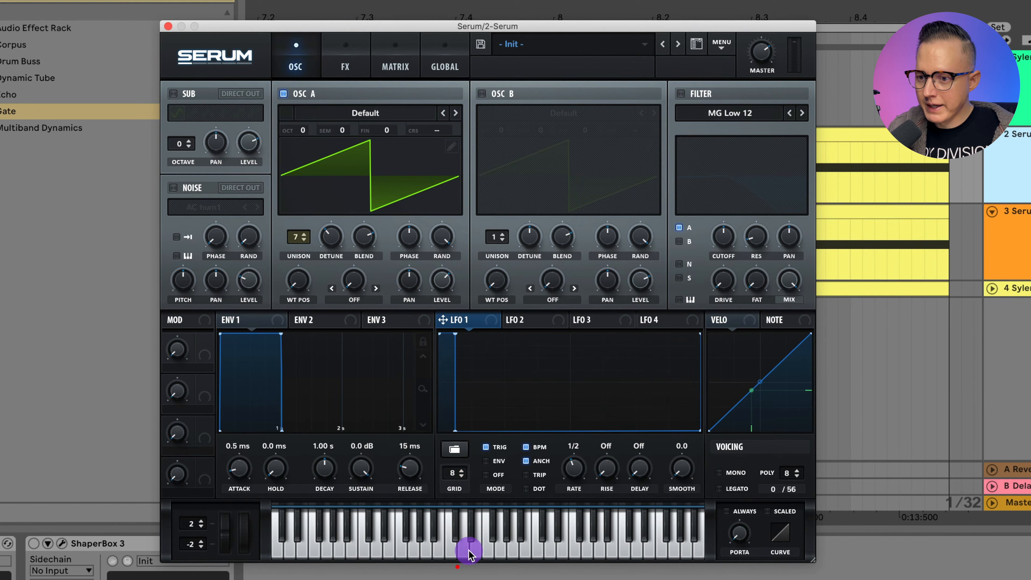
pyautogui.keyDown('shift'); pyautogui.click(449, 333); pyautogui.keyUp('shift')
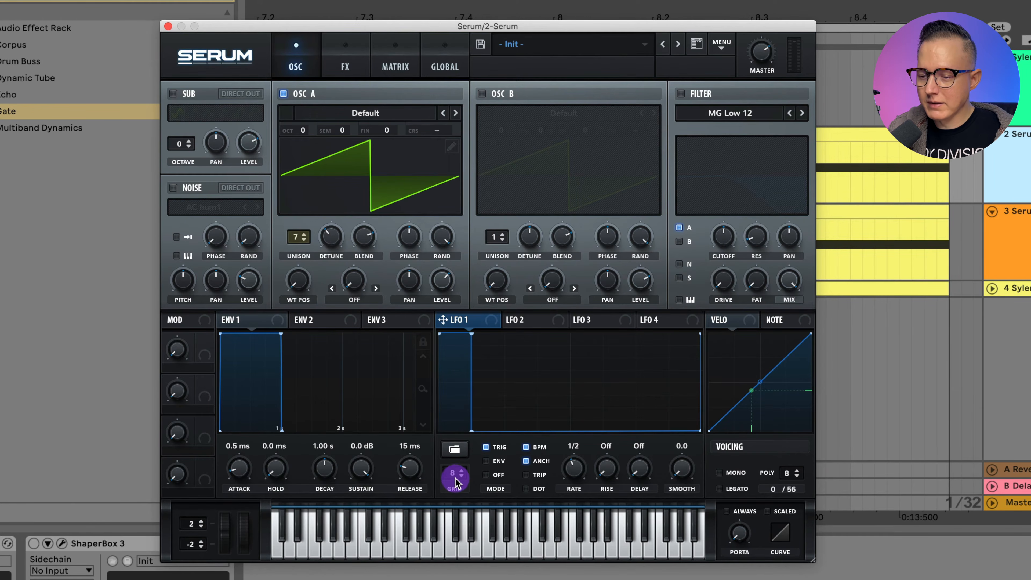
pyautogui.moveTo(455, 482)
pyautogui.mouseDown()
pyautogui.moveTo(475, 401)
pyautogui.moveTo(488, 408)
pyautogui.moveTo(458, 408)
pyautogui.moveTo(463, 339)
pyautogui.moveTo(471, 482)
pyautogui.moveTo(474, 463)
pyautogui.mouseUp()
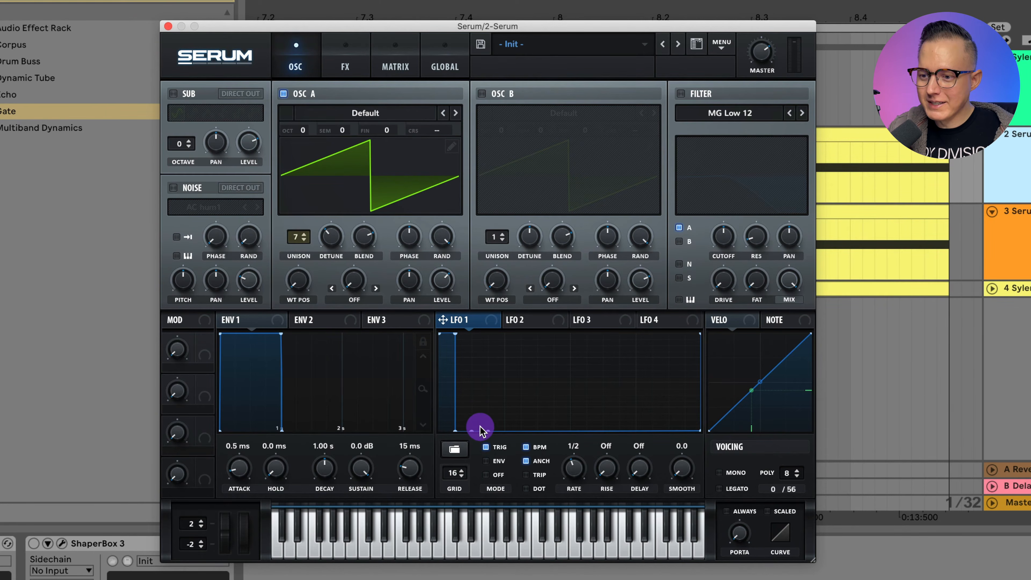
# Draw full-height gate steps separated by gaps across the rest of LFO 1, assign it to oscillator A's level and audition it
pyautogui.moveTo(485, 432)
pyautogui.mouseDown()
pyautogui.moveTo(474, 429)
pyautogui.moveTo(488, 331)
pyautogui.moveTo(568, 341)
pyautogui.moveTo(546, 328)
pyautogui.moveTo(502, 328)
pyautogui.moveTo(498, 348)
pyautogui.moveTo(576, 472)
pyautogui.moveTo(492, 444)
pyautogui.mouseUp()
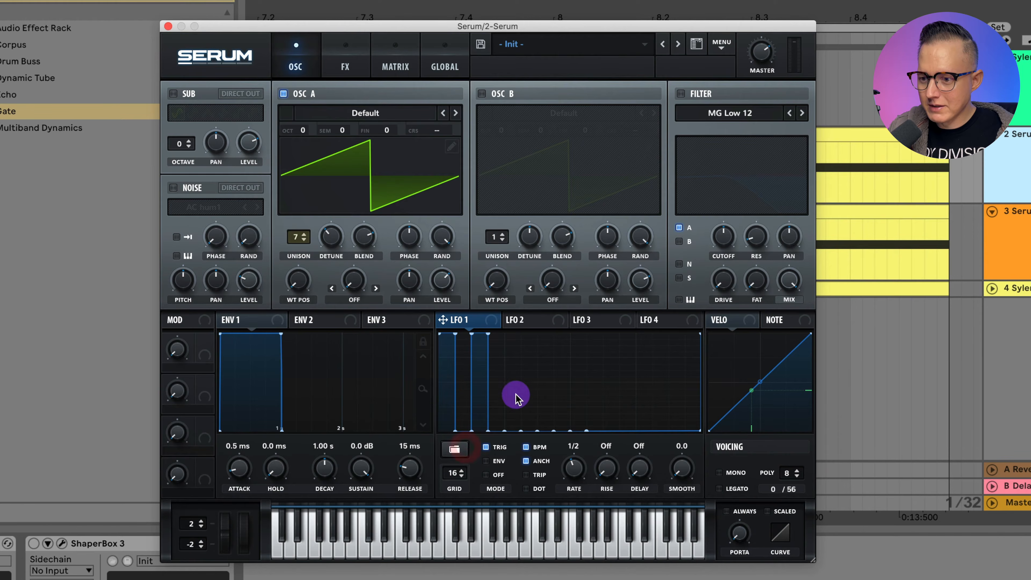
pyautogui.moveTo(514, 426)
pyautogui.mouseDown()
pyautogui.moveTo(506, 345)
pyautogui.moveTo(550, 331)
pyautogui.mouseUp()
pyautogui.click(583, 329)
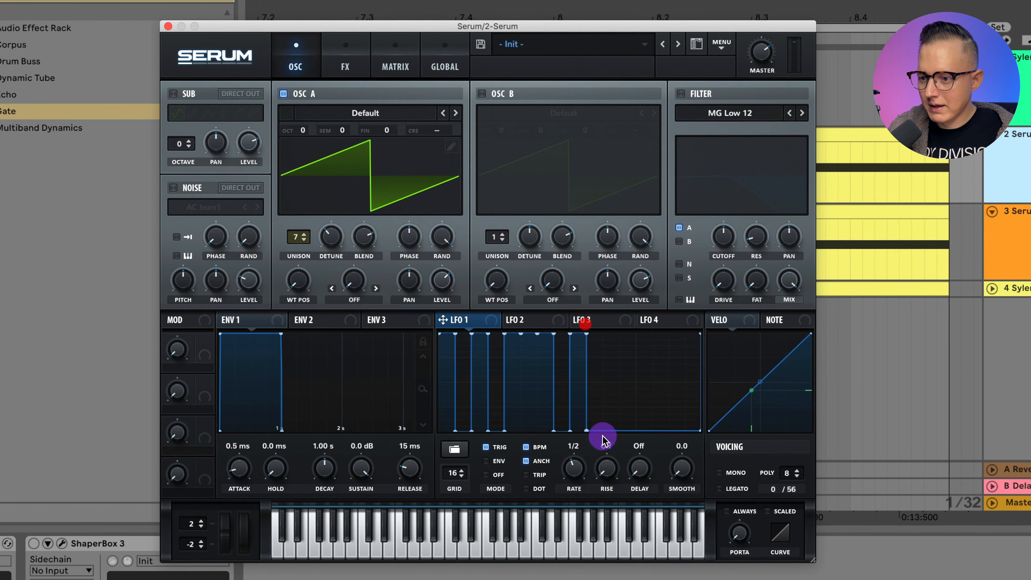
pyautogui.moveTo(614, 426); pyautogui.dragTo(616, 320)
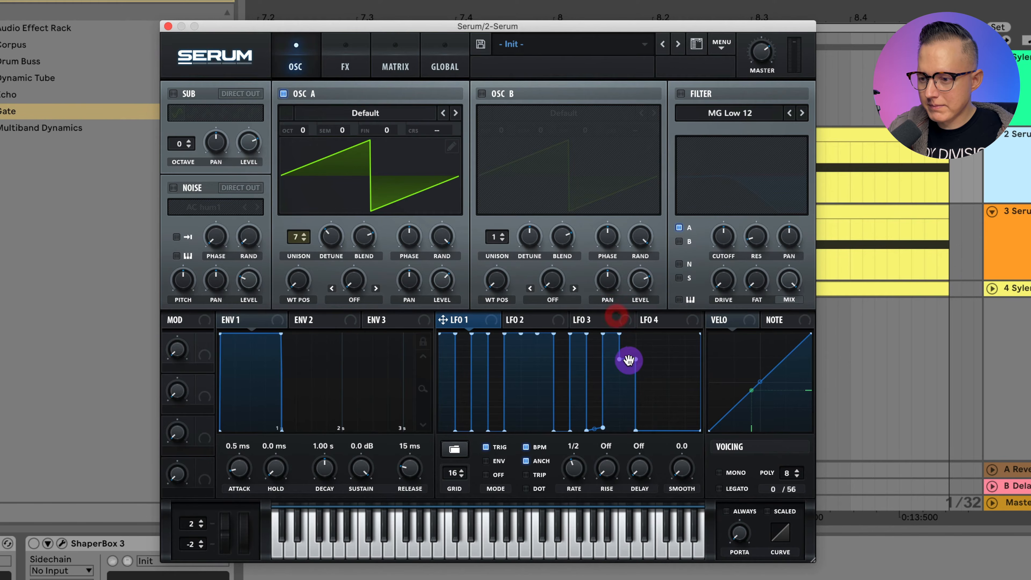
pyautogui.moveTo(629, 361)
pyautogui.mouseDown()
pyautogui.moveTo(642, 457)
pyautogui.moveTo(628, 422)
pyautogui.moveTo(592, 421)
pyautogui.moveTo(608, 447)
pyautogui.moveTo(642, 426)
pyautogui.moveTo(645, 380)
pyautogui.moveTo(668, 322)
pyautogui.moveTo(576, 338)
pyautogui.moveTo(536, 313)
pyautogui.moveTo(473, 308)
pyautogui.moveTo(492, 341)
pyautogui.moveTo(470, 347)
pyautogui.moveTo(484, 323)
pyautogui.moveTo(494, 325)
pyautogui.moveTo(444, 286)
pyautogui.moveTo(443, 249)
pyautogui.moveTo(433, 267)
pyautogui.moveTo(445, 252)
pyautogui.mouseUp()
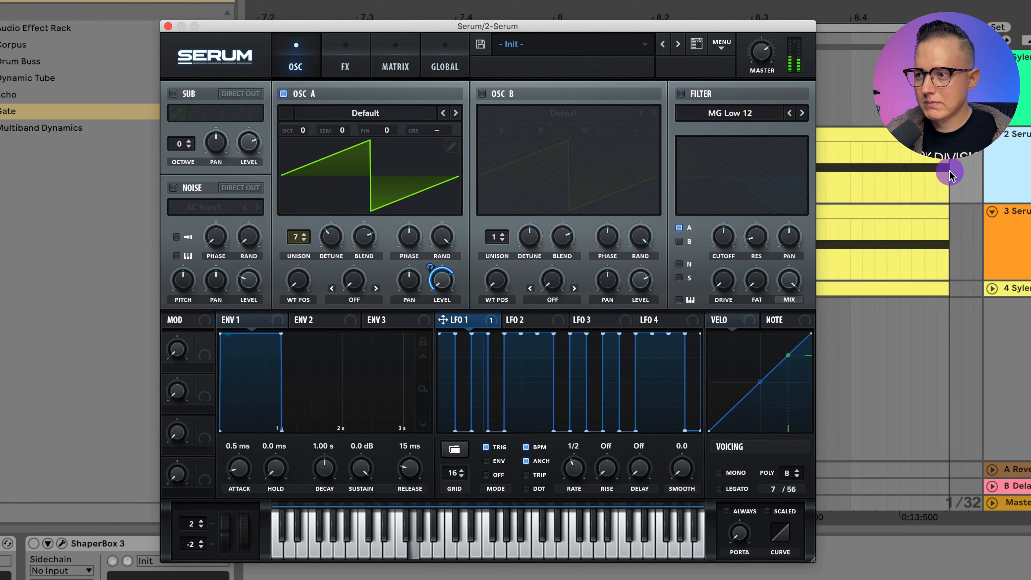
pyautogui.press('space')
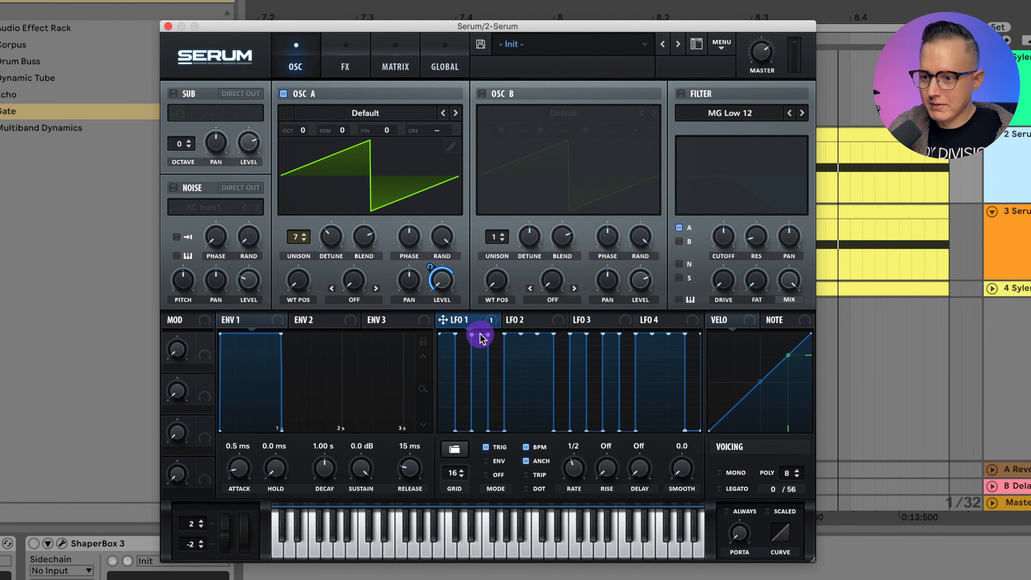
# Lower the LFO 1 steps in the third and eleventh cells to just over half height and audition the gate
pyautogui.moveTo(480, 338); pyautogui.dragTo(483, 373)
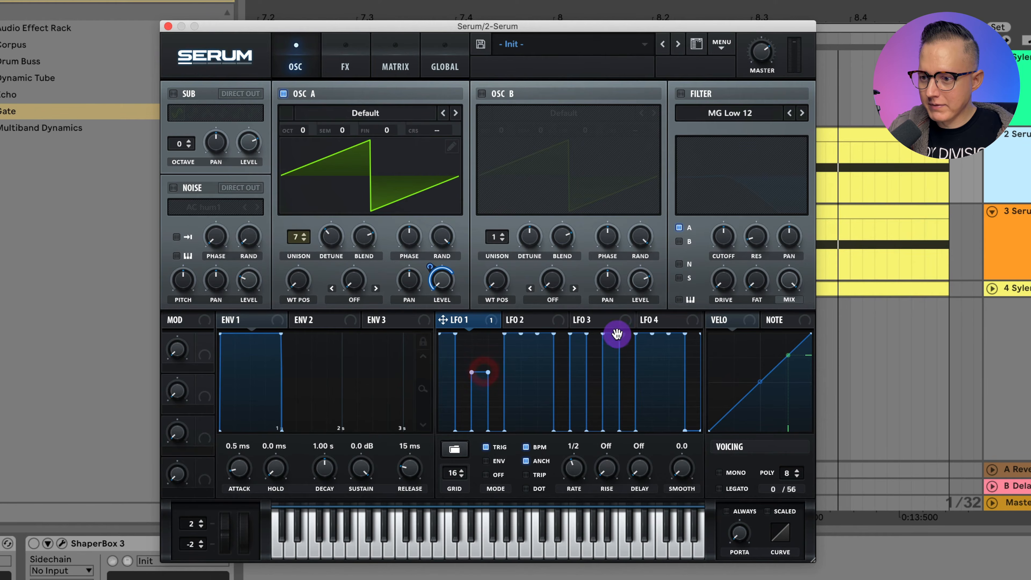
pyautogui.moveTo(617, 334); pyautogui.dragTo(616, 374)
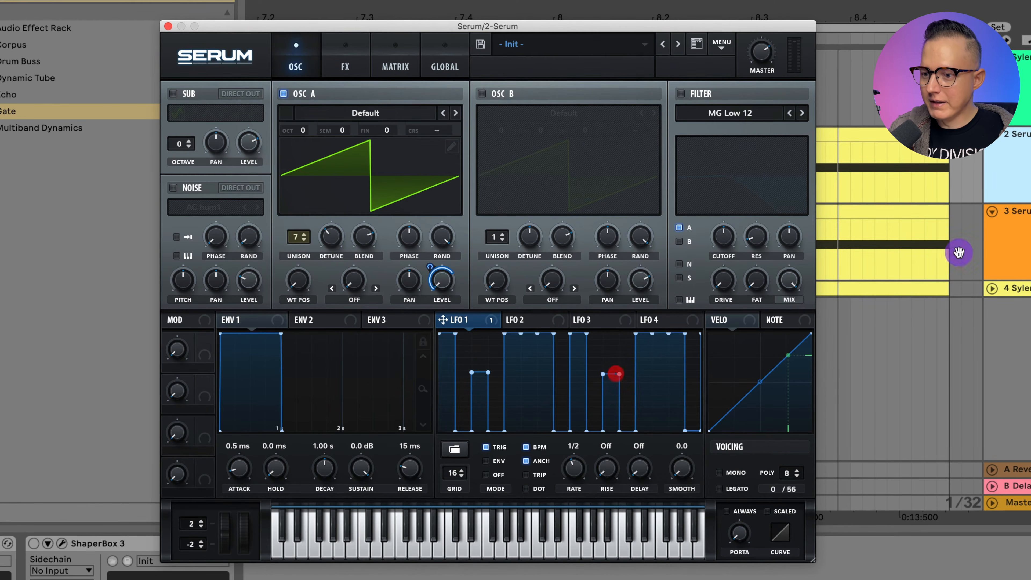
pyautogui.press('space')
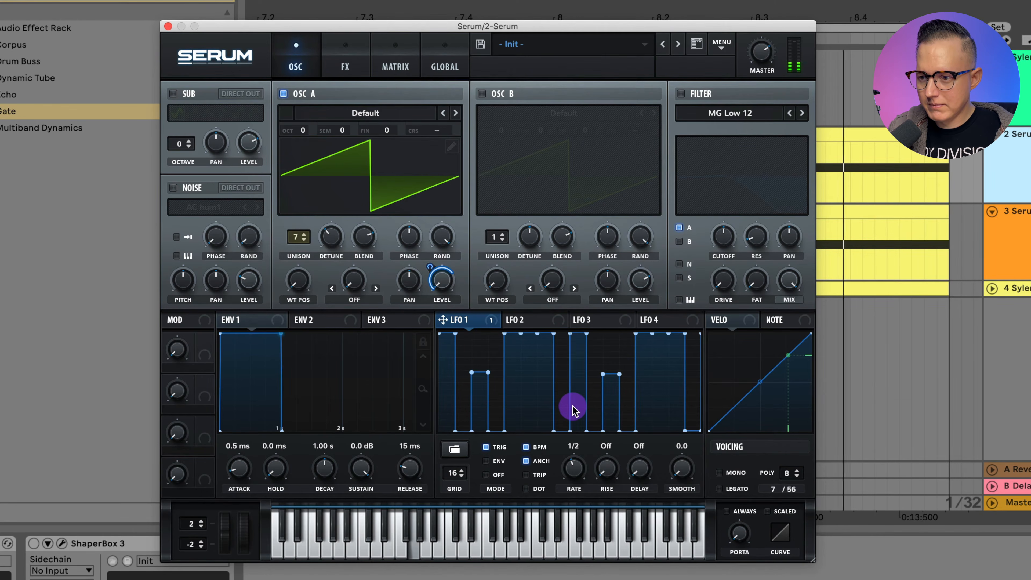
pyautogui.press('space')
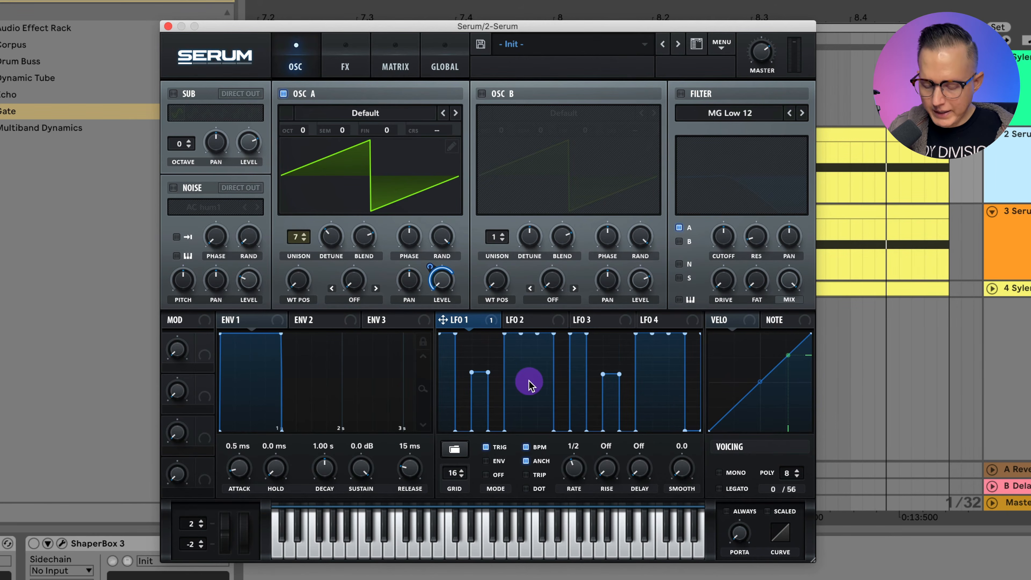
# Redraw LFO 1's first twelve cells as alternating full-height steps and gaps, and audition the pattern
pyautogui.moveTo(478, 369)
pyautogui.mouseDown()
pyautogui.moveTo(479, 325)
pyautogui.moveTo(529, 404)
pyautogui.moveTo(540, 469)
pyautogui.mouseUp()
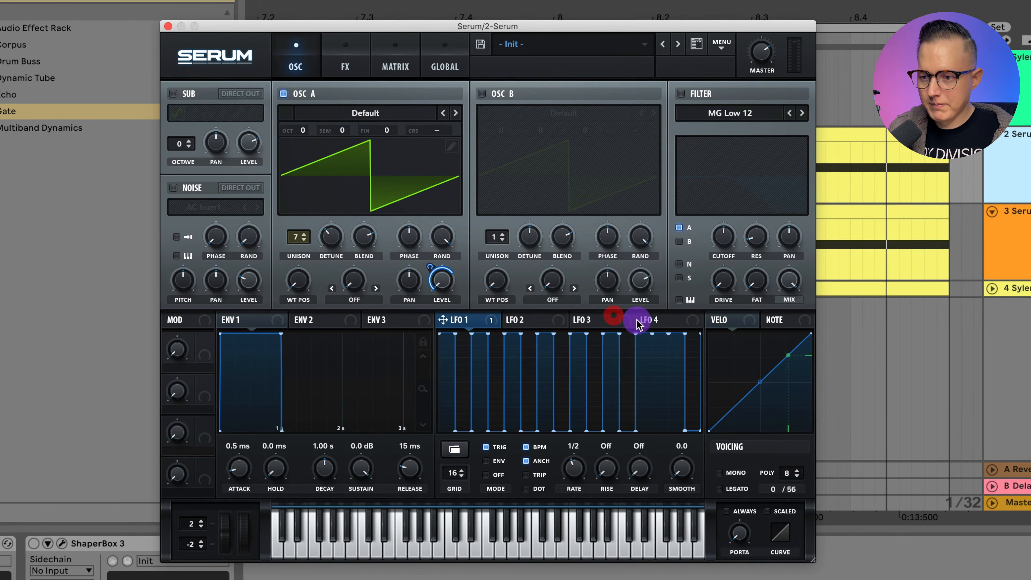
pyautogui.press('space')
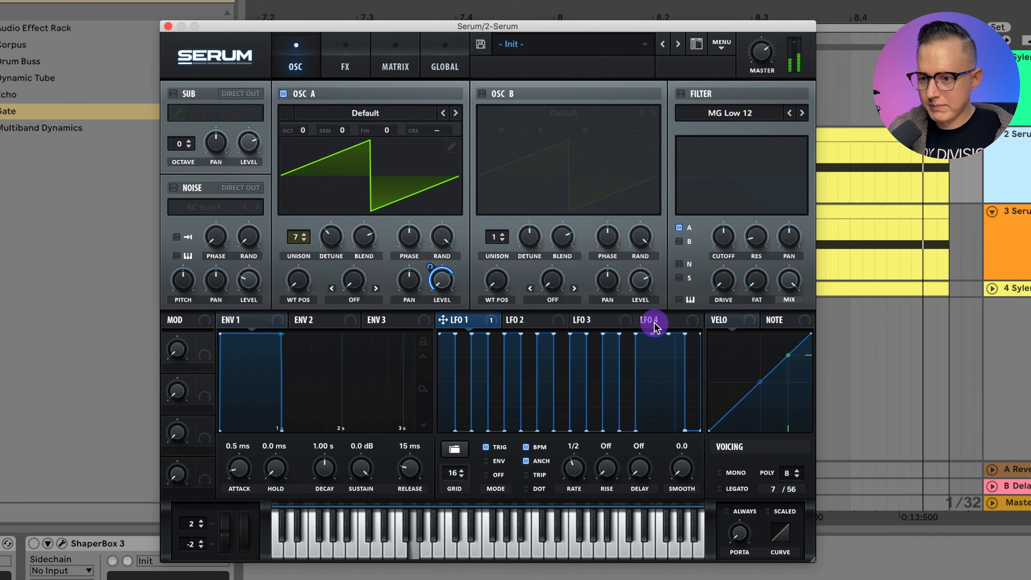
pyautogui.press('space')
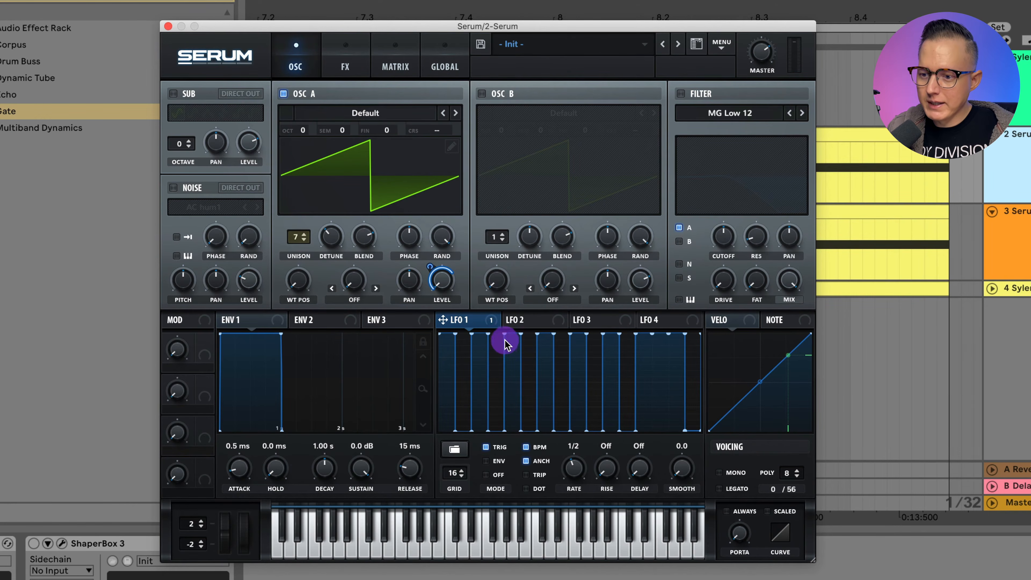
# Check the Save Shape option for the LFO 1 curve and load the user shape Trance 2_SS
pyautogui.click(460, 450)
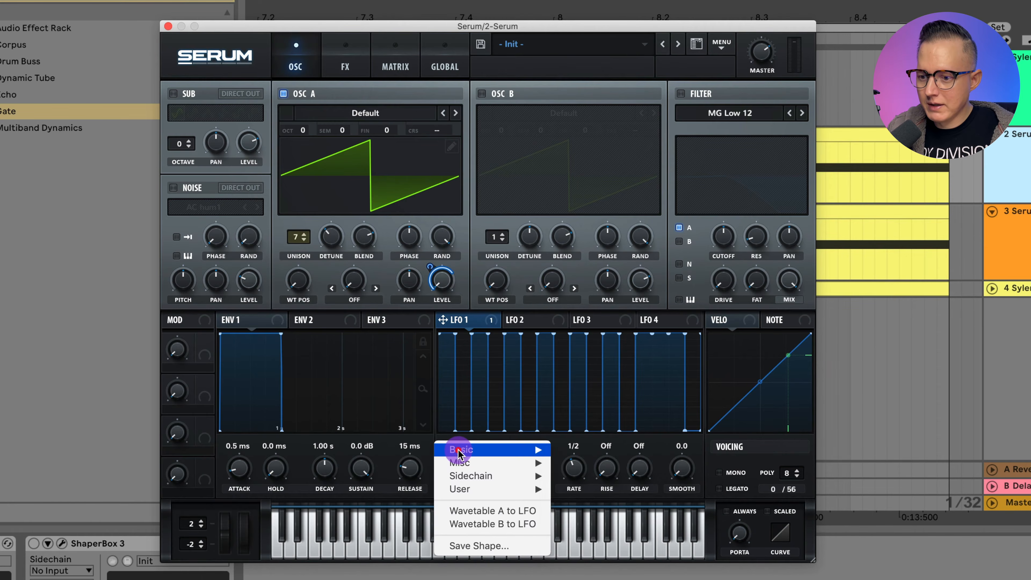
pyautogui.click(489, 547)
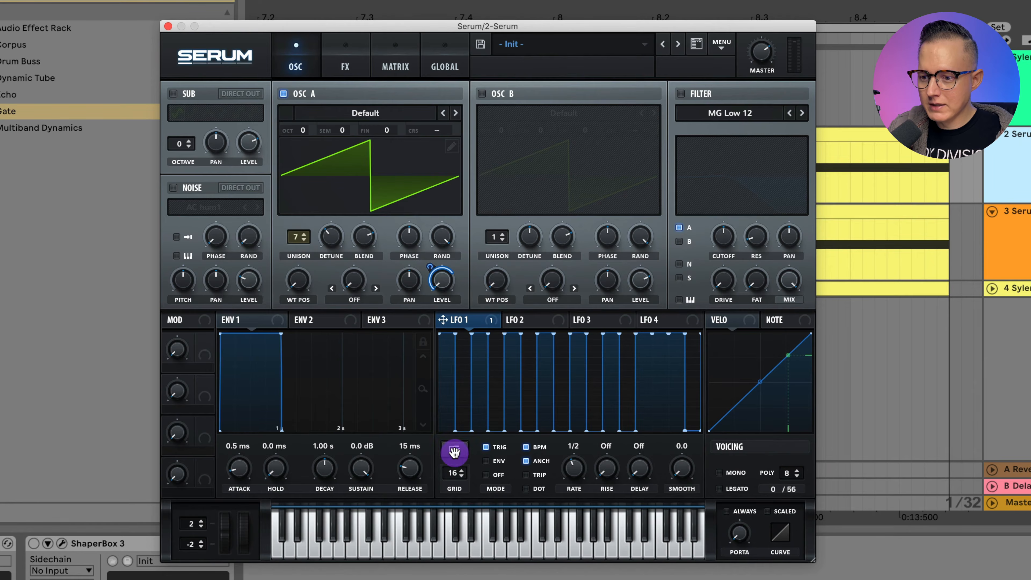
pyautogui.click(440, 444)
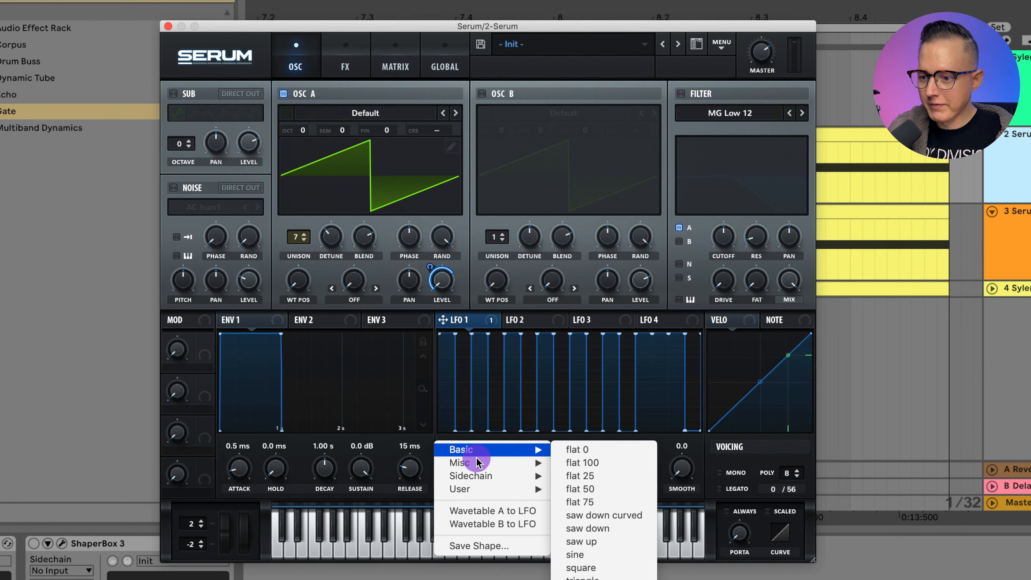
pyautogui.moveTo(502, 489)
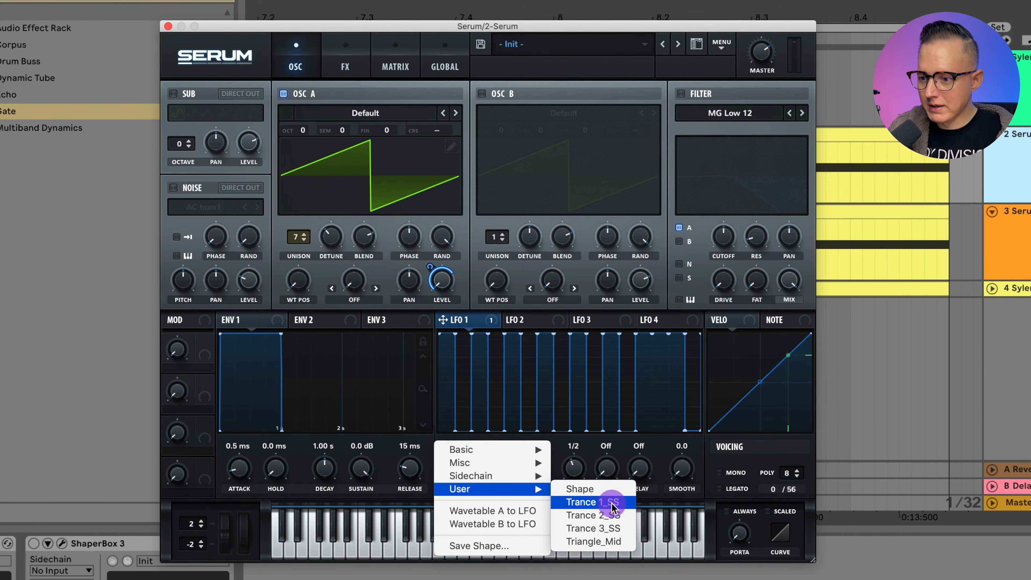
pyautogui.click(613, 516)
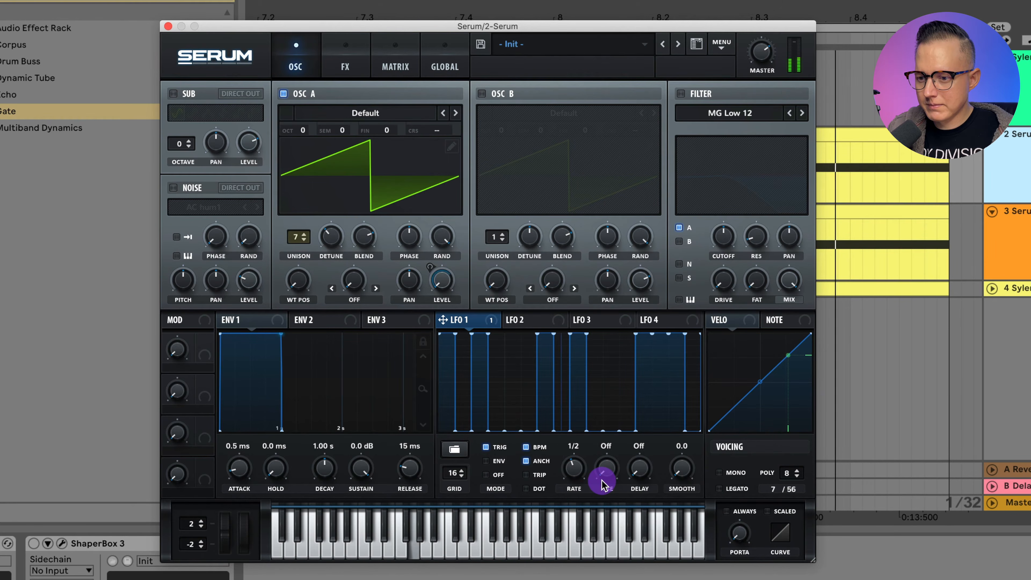
# Load and audition the user shape Trance 3_SS on LFO 1, and switch the LFO to the user shape Trance 1_SS
pyautogui.click(458, 452)
pyautogui.moveTo(506, 490)
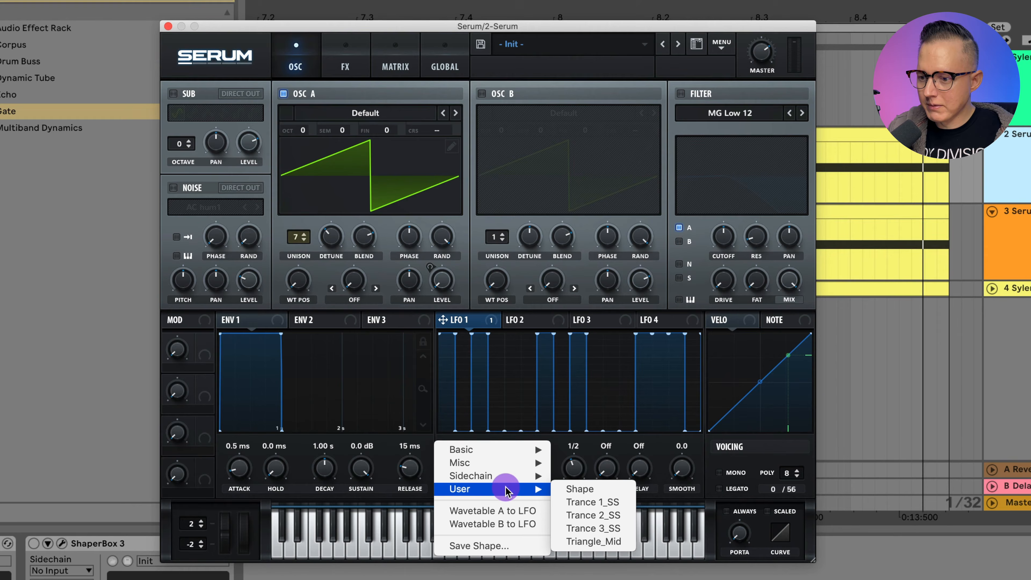
pyautogui.click(596, 529)
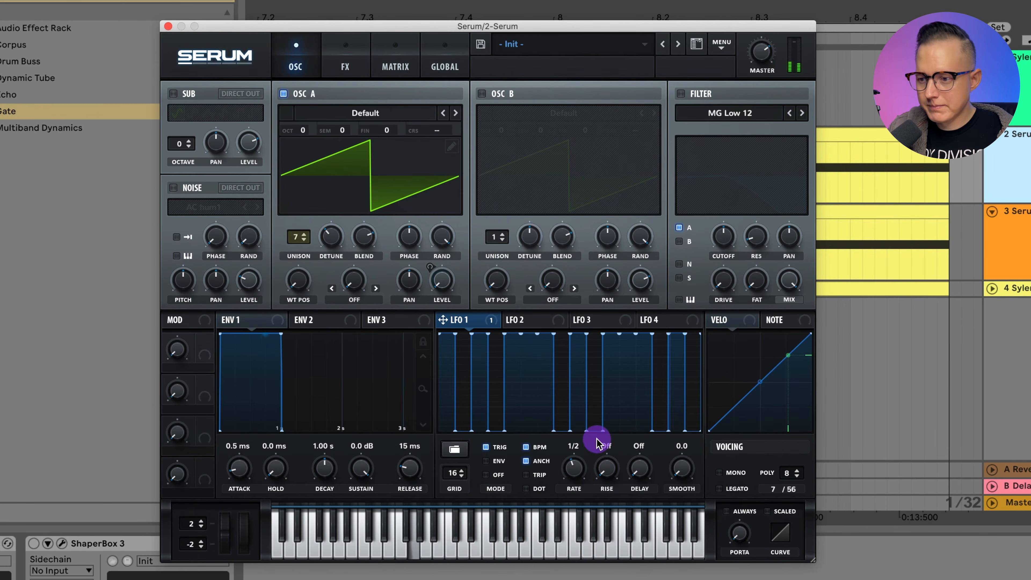
pyautogui.click(454, 449)
pyautogui.moveTo(487, 489)
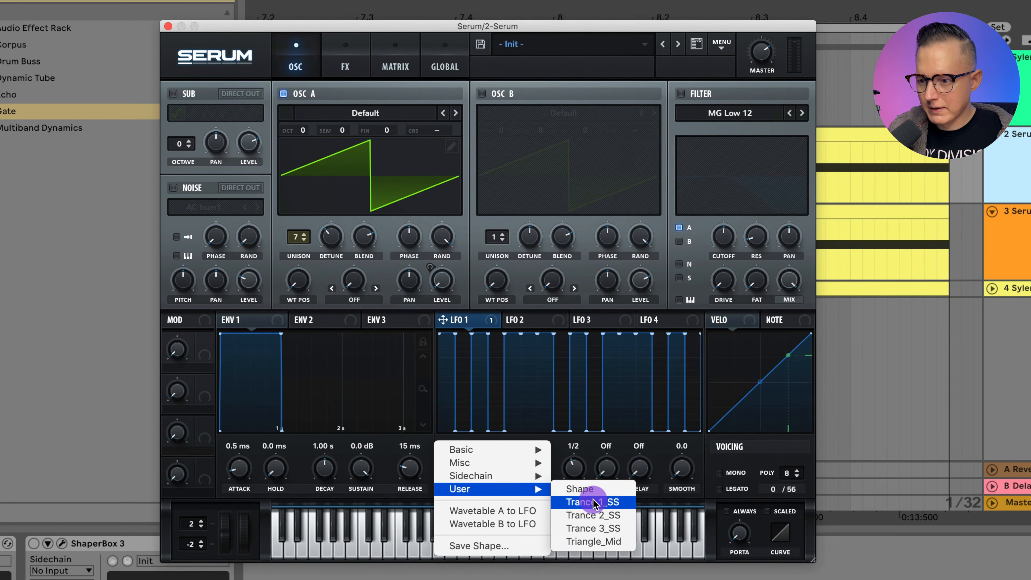
pyautogui.click(595, 503)
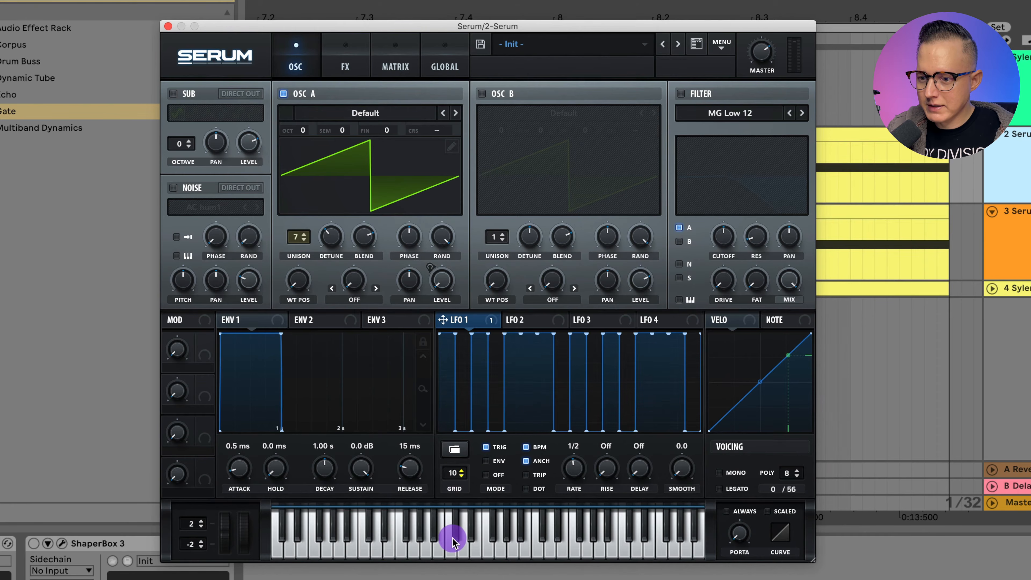
# Set the LFO 1 grid to 8 and audition its rate at one bar and at 1/4
pyautogui.moveTo(453, 542); pyautogui.dragTo(455, 569)
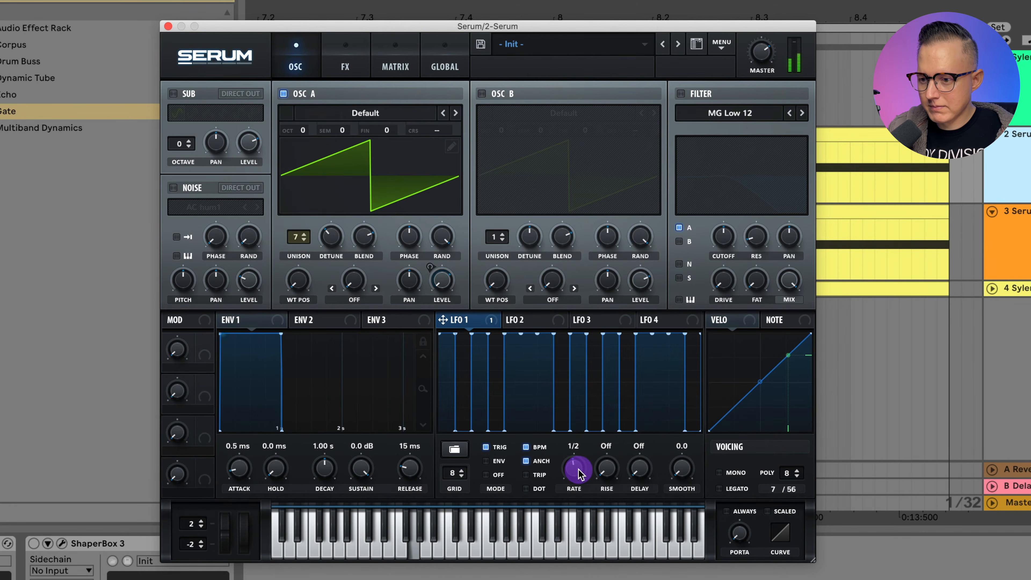
pyautogui.moveTo(578, 474); pyautogui.dragTo(582, 491)
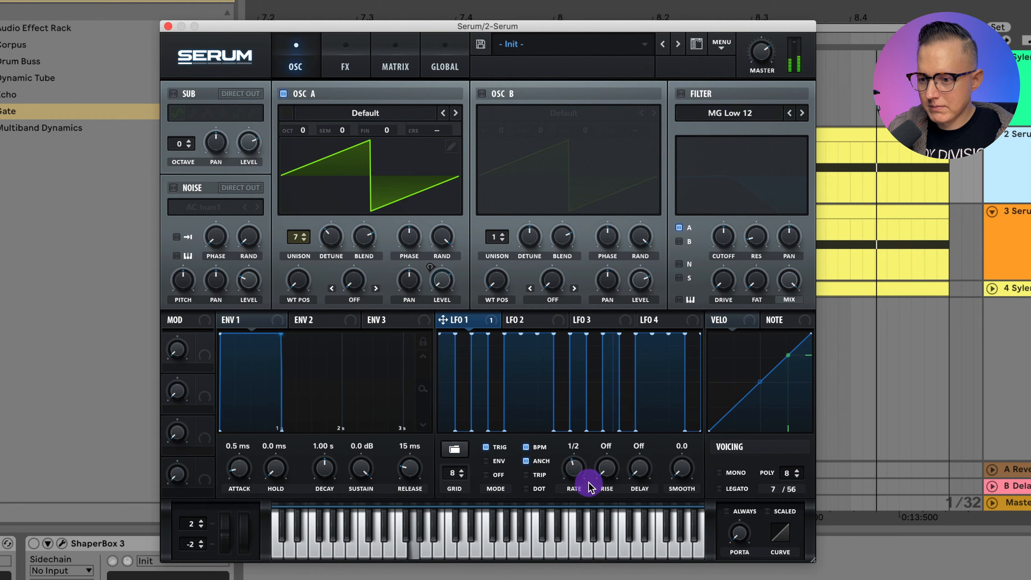
pyautogui.click(512, 409)
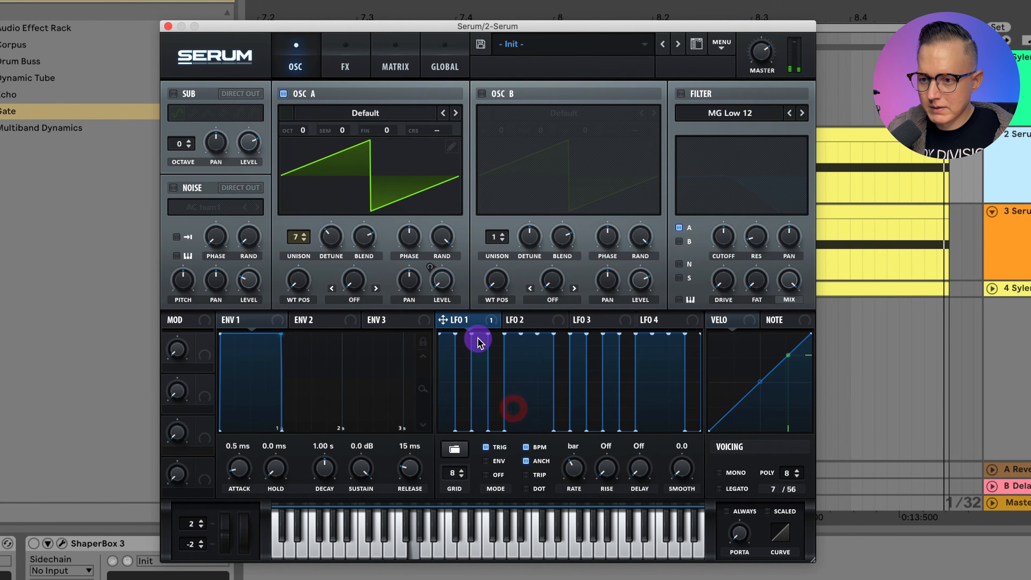
pyautogui.moveTo(578, 475); pyautogui.dragTo(583, 454)
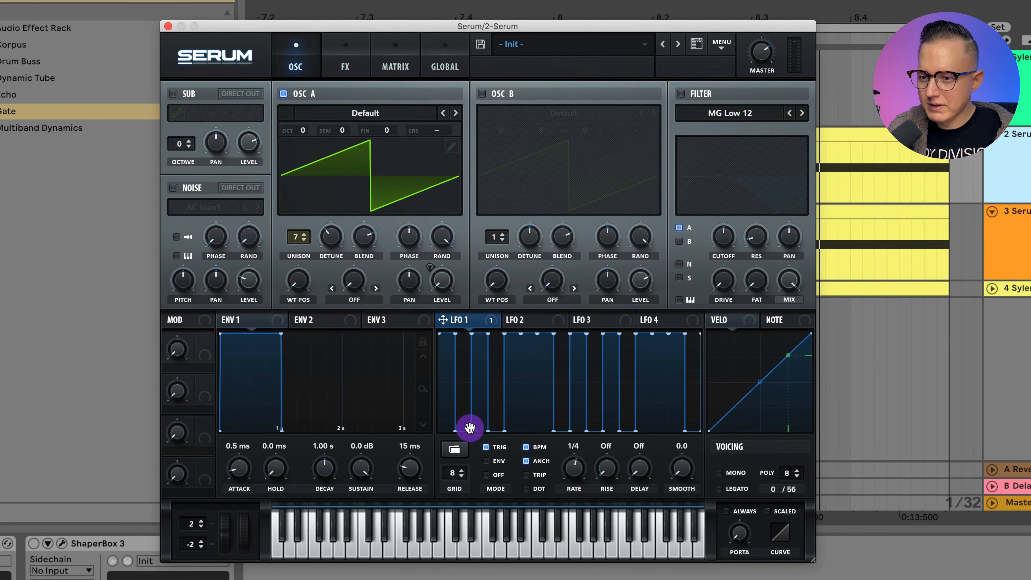
# Redraw LFO 1 with full-height steps in cells one, three, five, seven and eight, gaps in the others, and audition it
pyautogui.moveTo(470, 428)
pyautogui.mouseDown()
pyautogui.moveTo(463, 314)
pyautogui.moveTo(492, 461)
pyautogui.moveTo(508, 428)
pyautogui.mouseUp()
pyautogui.moveTo(552, 336)
pyautogui.mouseDown()
pyautogui.moveTo(553, 453)
pyautogui.moveTo(556, 440)
pyautogui.mouseUp()
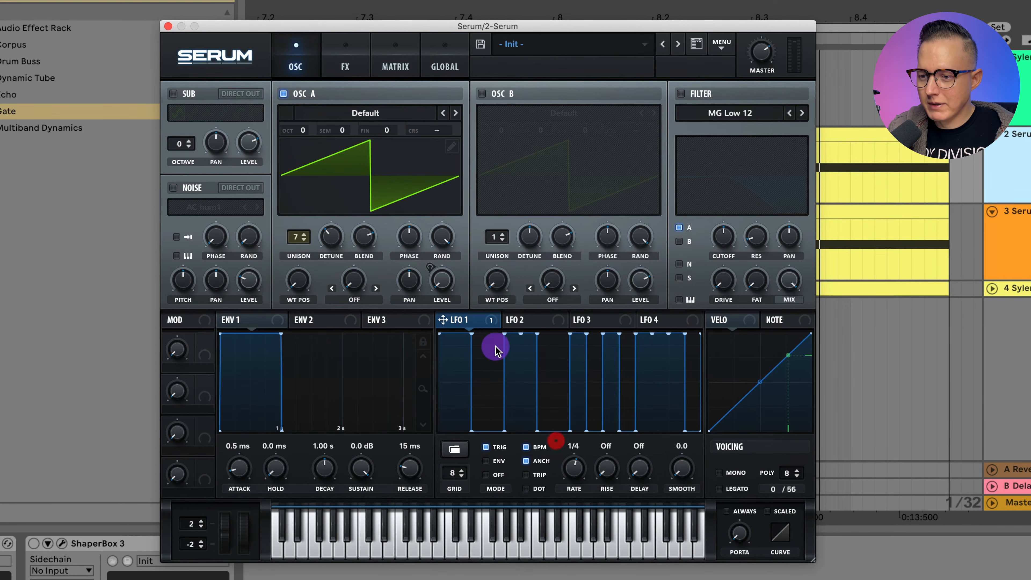
pyautogui.moveTo(588, 347)
pyautogui.mouseDown()
pyautogui.moveTo(583, 334)
pyautogui.moveTo(605, 334)
pyautogui.moveTo(617, 369)
pyautogui.moveTo(695, 334)
pyautogui.moveTo(674, 334)
pyautogui.mouseUp()
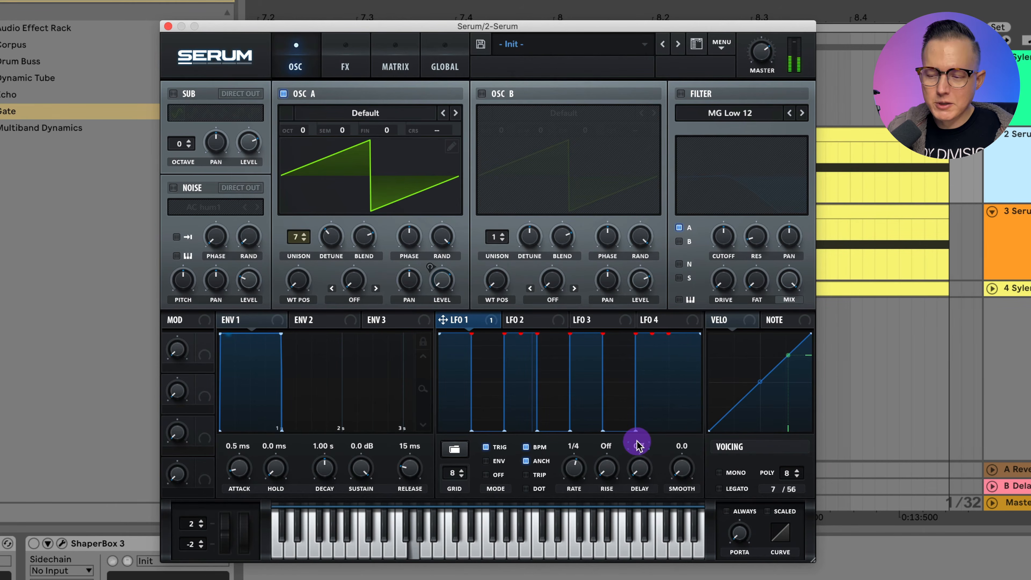
# Restore LFO 1 to a grid of 16 and a rate of 1/2, reload the user shape Trance 1_SS and audition it
pyautogui.moveTo(453, 472); pyautogui.dragTo(484, 443)
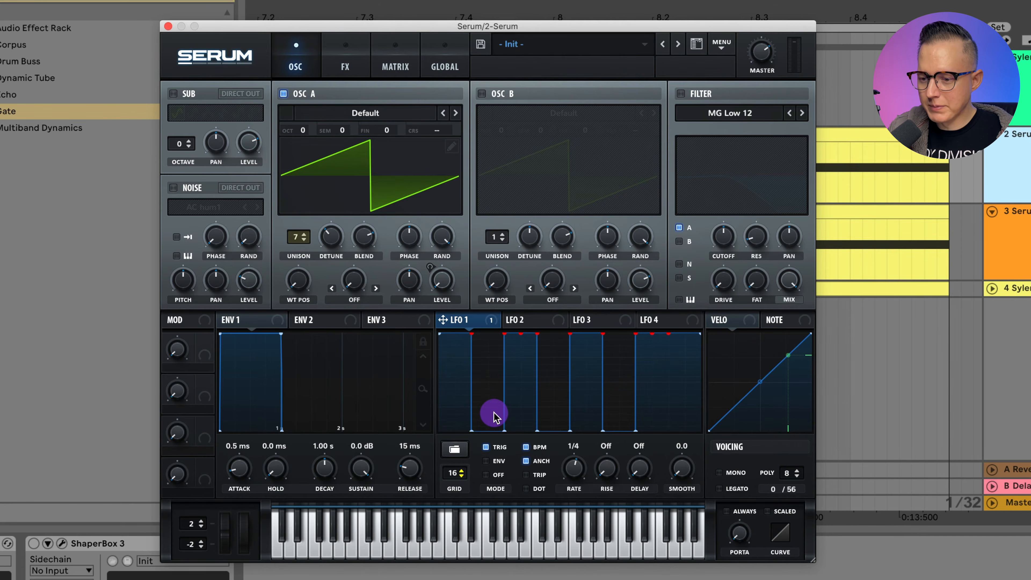
pyautogui.moveTo(569, 477); pyautogui.dragTo(573, 487)
pyautogui.click(455, 448)
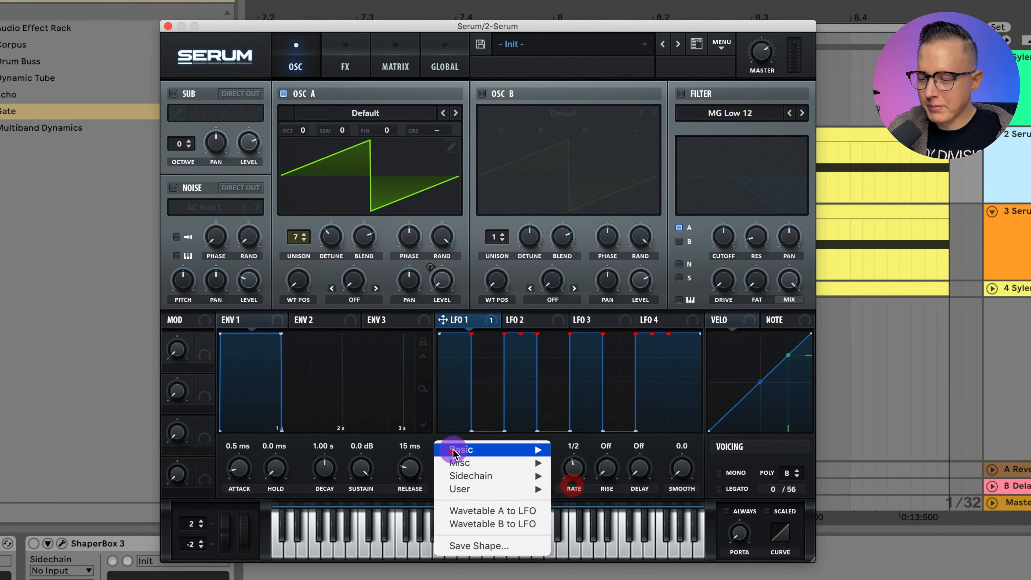
pyautogui.moveTo(460, 489)
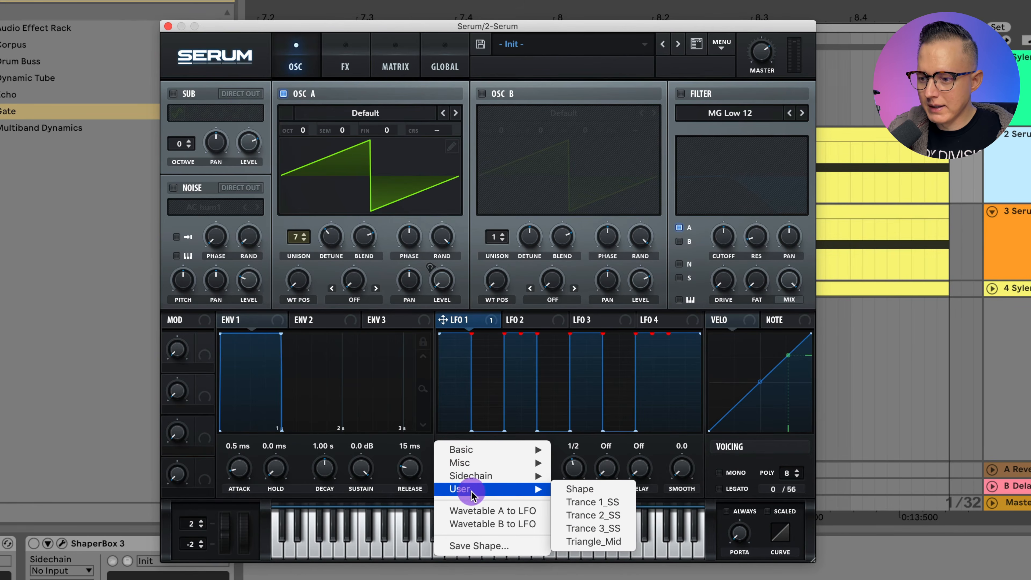
pyautogui.click(592, 503)
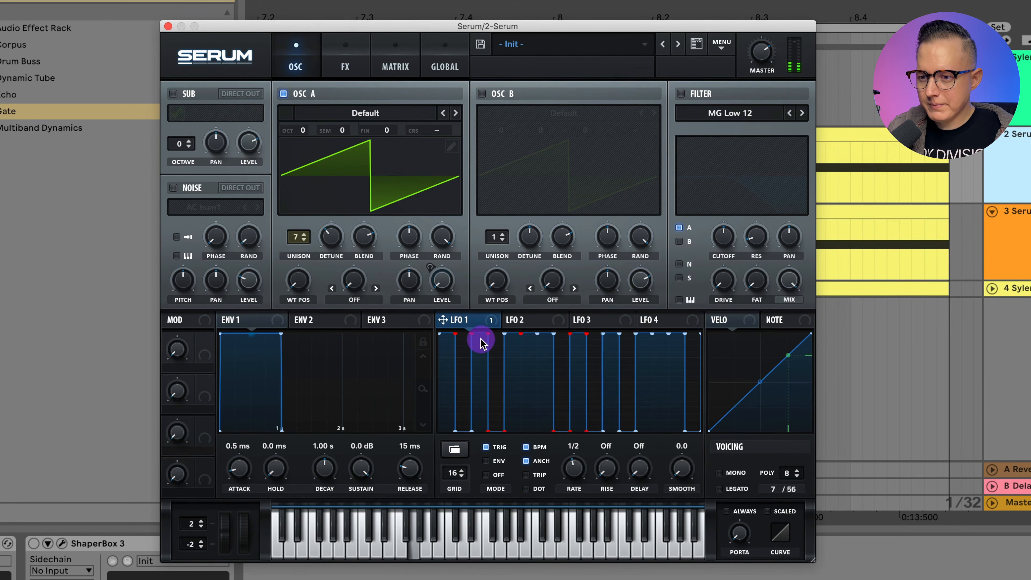
pyautogui.press('space')
# Turn on oscillator B and tune it up by 7 semitones
pyautogui.click(449, 284)
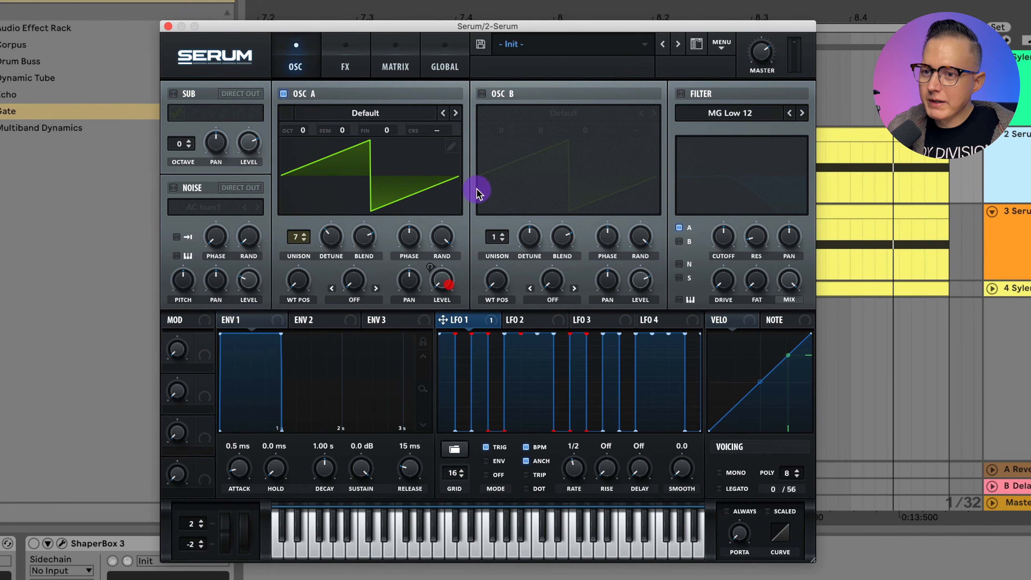
pyautogui.click(482, 93)
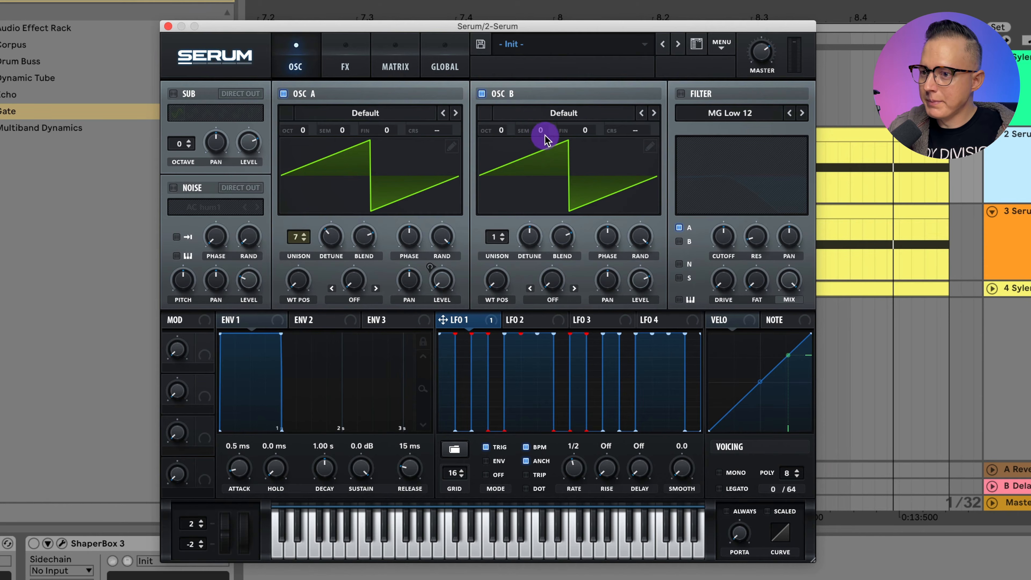
pyautogui.moveTo(544, 135); pyautogui.dragTo(557, 85)
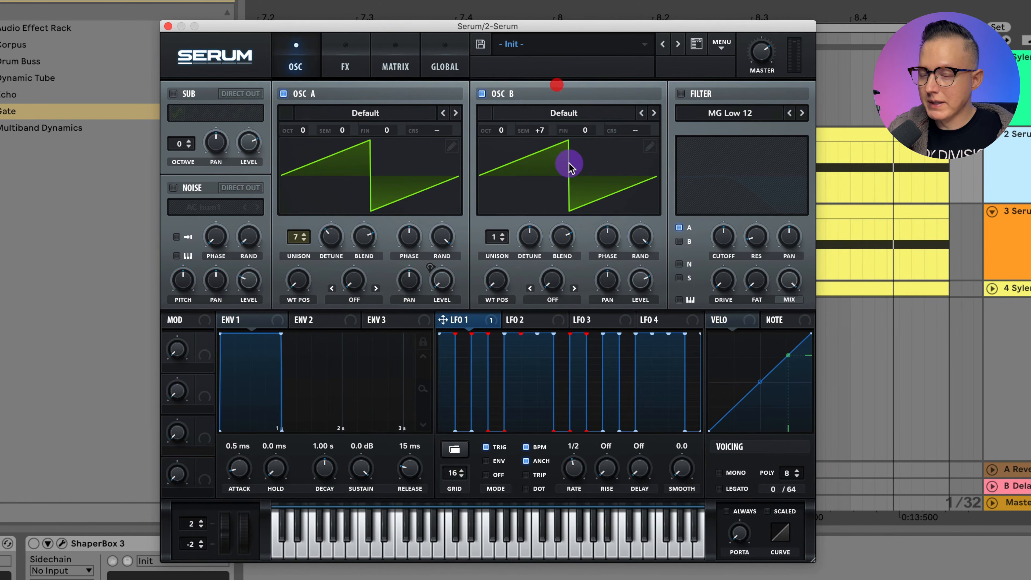
# Assign LFO 1 to oscillator B's level and give the oscillator 7 unison voices with reduced detune
pyautogui.moveTo(488, 321)
pyautogui.mouseDown()
pyautogui.moveTo(645, 283)
pyautogui.moveTo(642, 240)
pyautogui.moveTo(646, 248)
pyautogui.mouseUp()
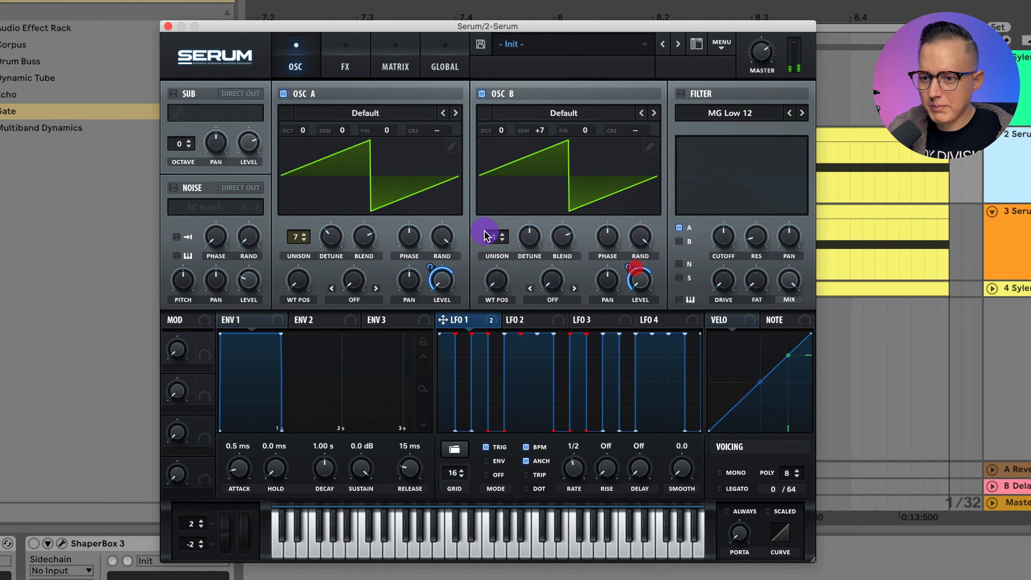
pyautogui.moveTo(494, 235); pyautogui.dragTo(519, 182)
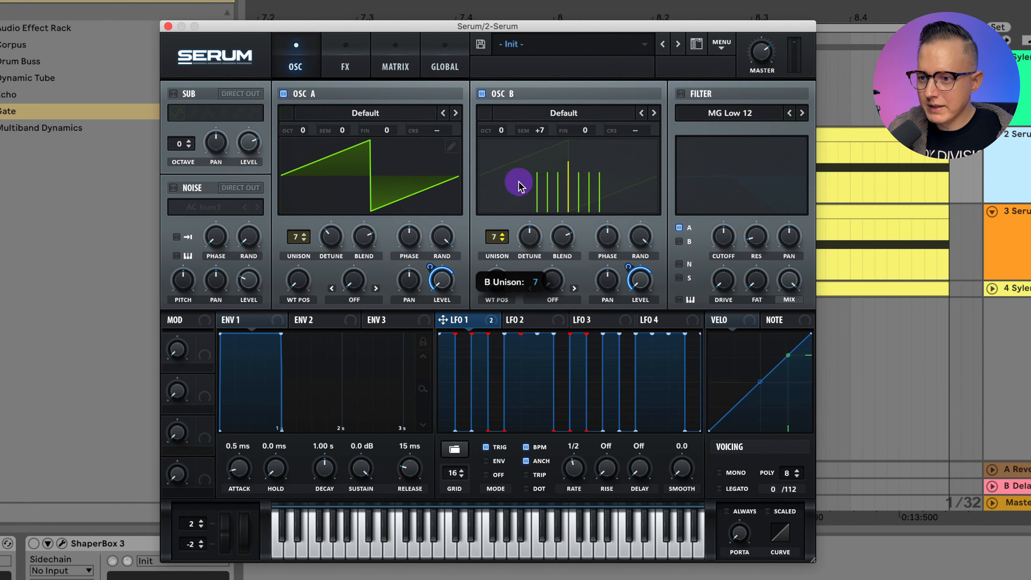
pyautogui.moveTo(530, 236); pyautogui.dragTo(531, 253)
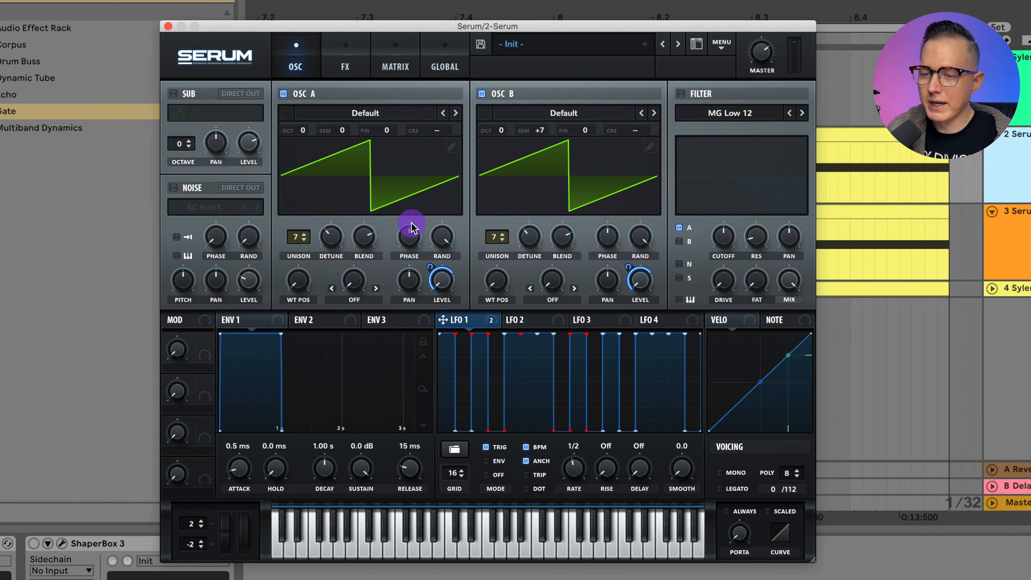
# Try the sub oscillator on and off again, and remove all modulators from the levels of oscillators A and B
pyautogui.click(172, 93)
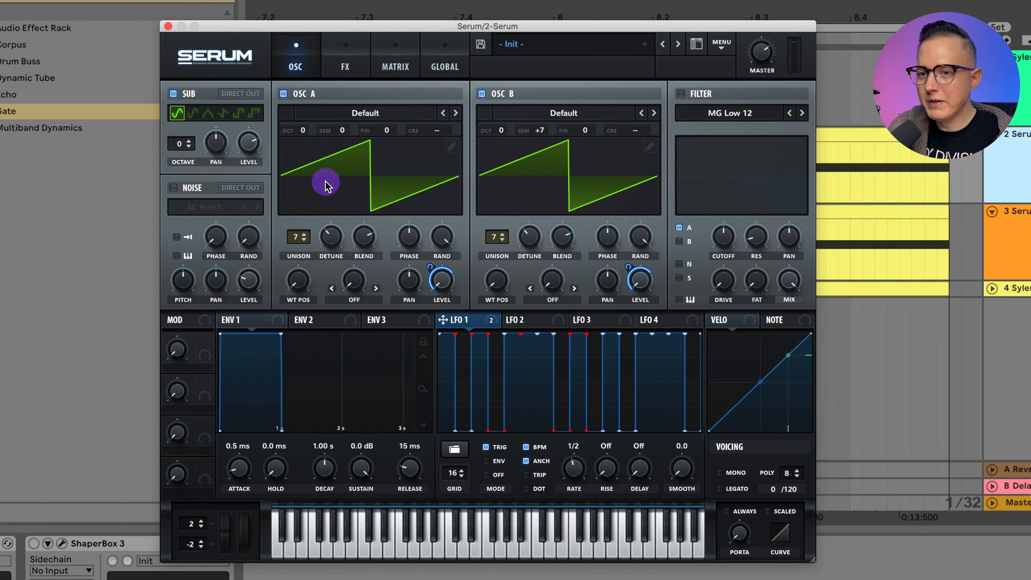
pyautogui.rightClick(442, 272)
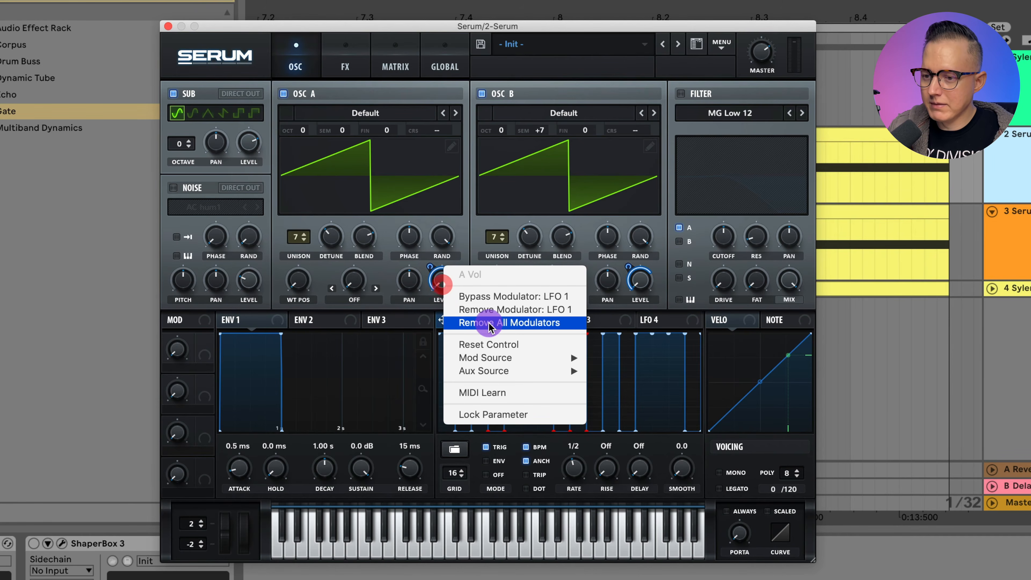
pyautogui.click(500, 323)
pyautogui.rightClick(641, 280)
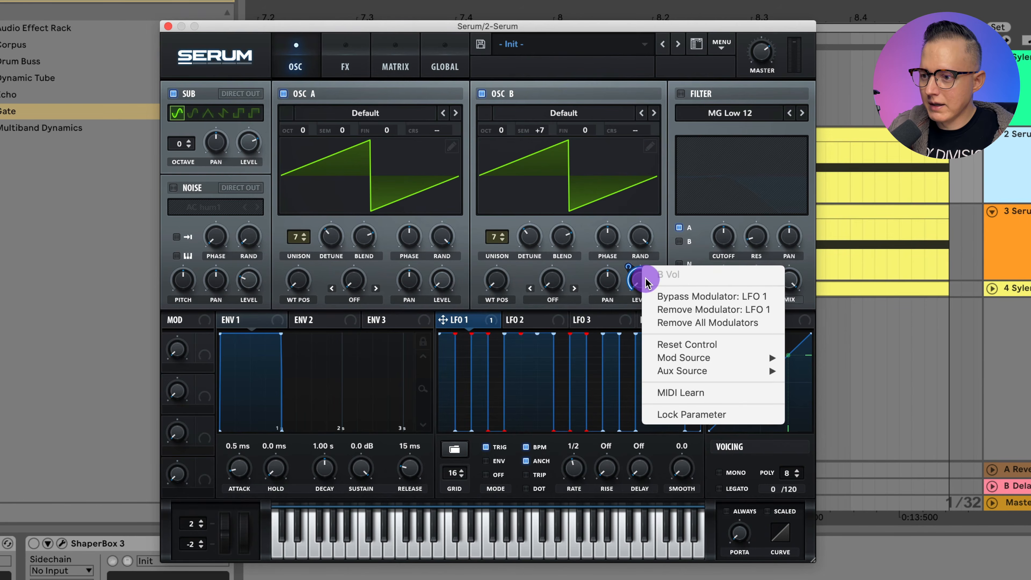
pyautogui.click(700, 322)
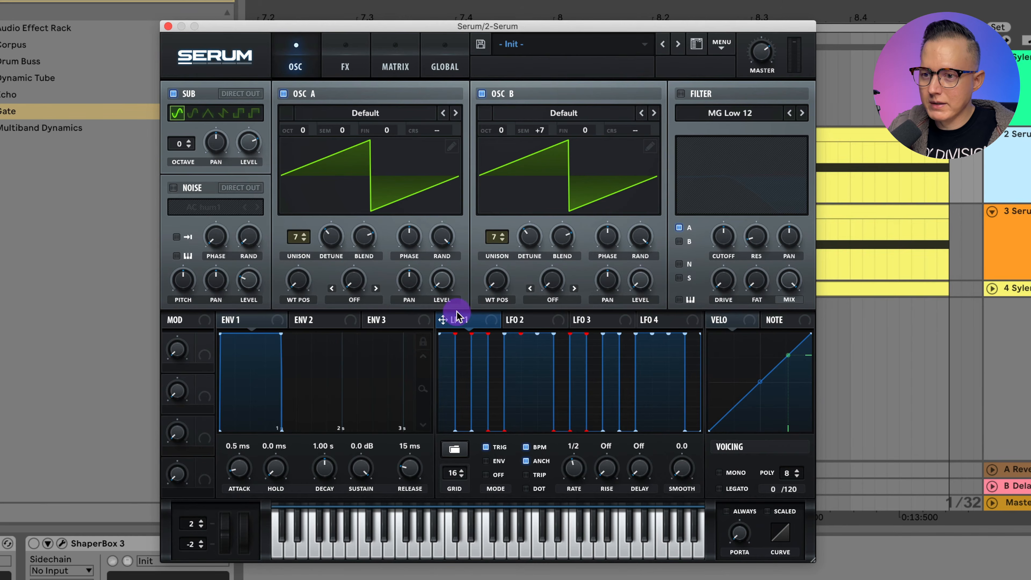
pyautogui.click(173, 94)
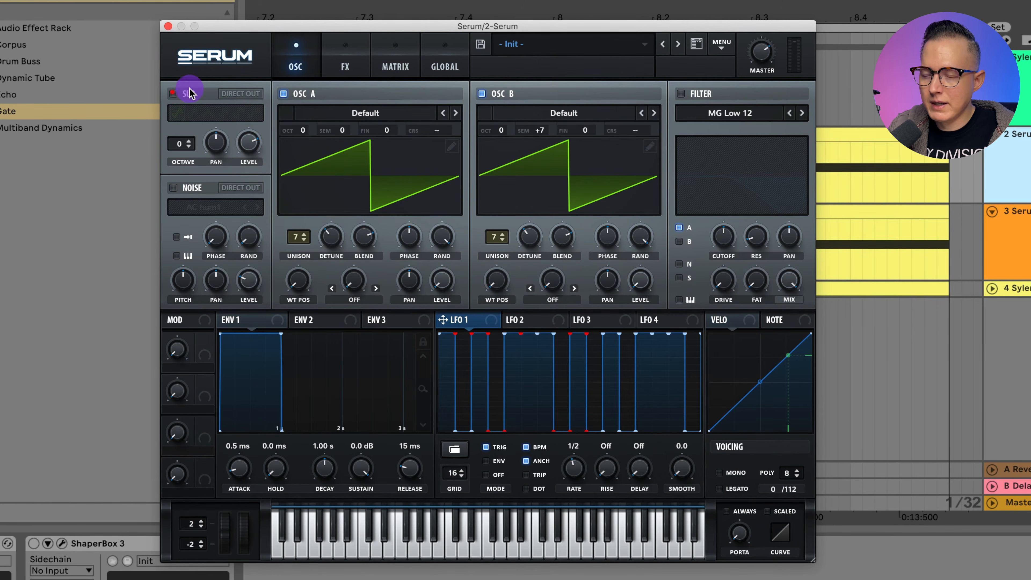
# Set LFO 1 as the modulation source in the first row of the modulation matrix
pyautogui.click(395, 67)
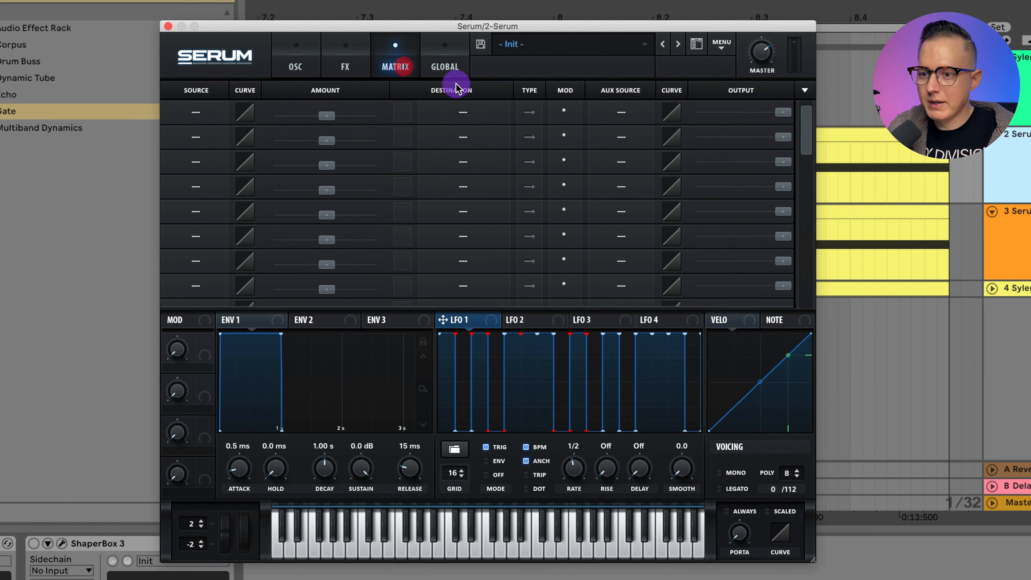
pyautogui.moveTo(437, 317); pyautogui.dragTo(203, 110)
pyautogui.click(200, 112)
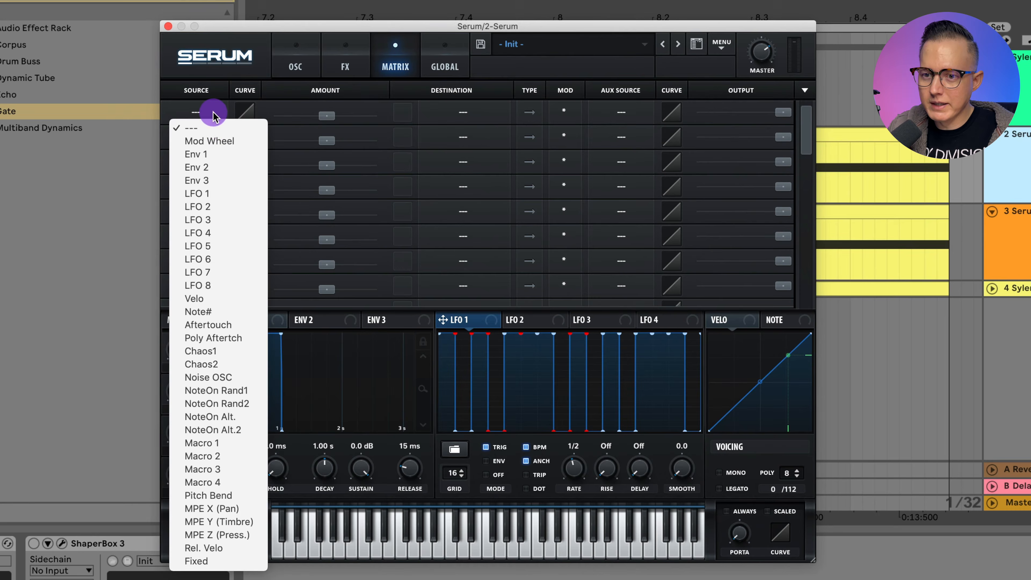
pyautogui.click(217, 111)
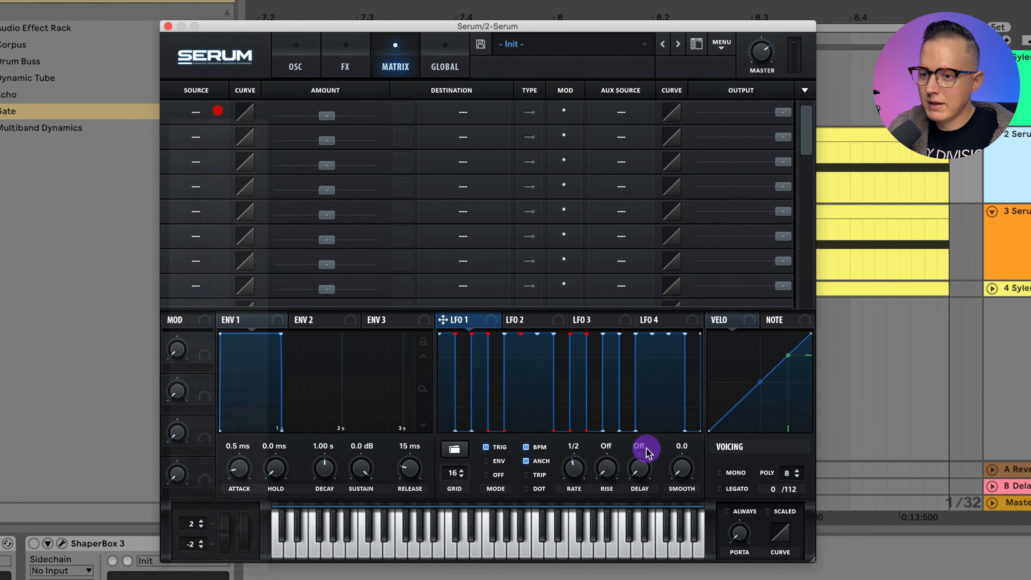
pyautogui.moveTo(469, 319); pyautogui.dragTo(199, 108)
# Route the LFO 1 matrix row to the global Amp. destination and raise its amount to maximum
pyautogui.click(478, 116)
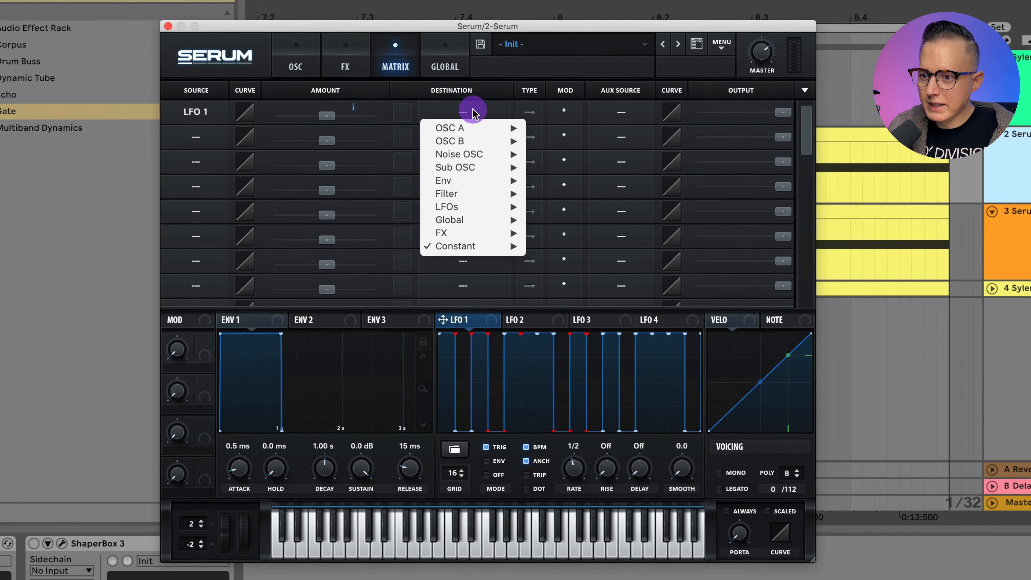
pyautogui.moveTo(454, 220)
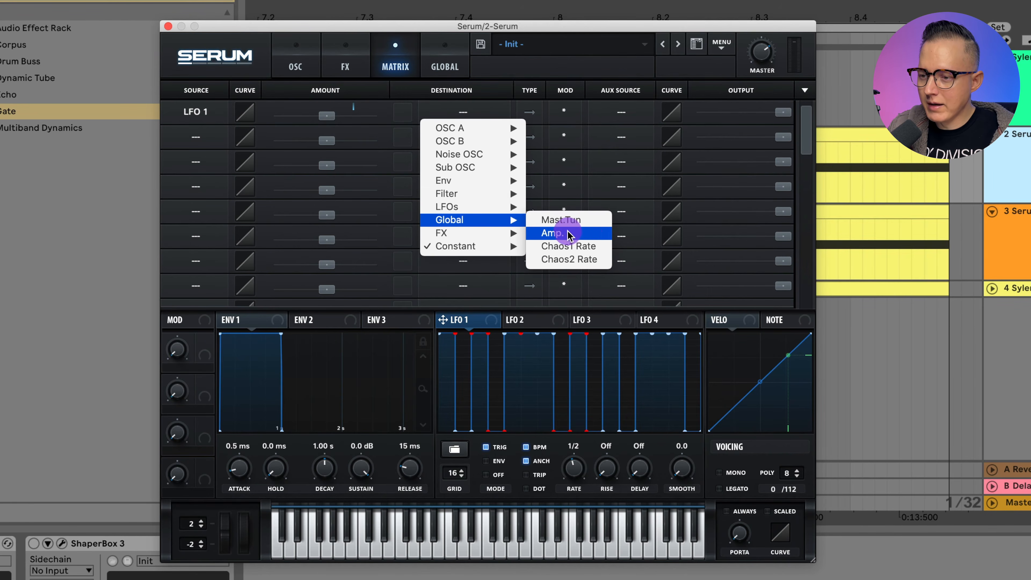
pyautogui.click(589, 235)
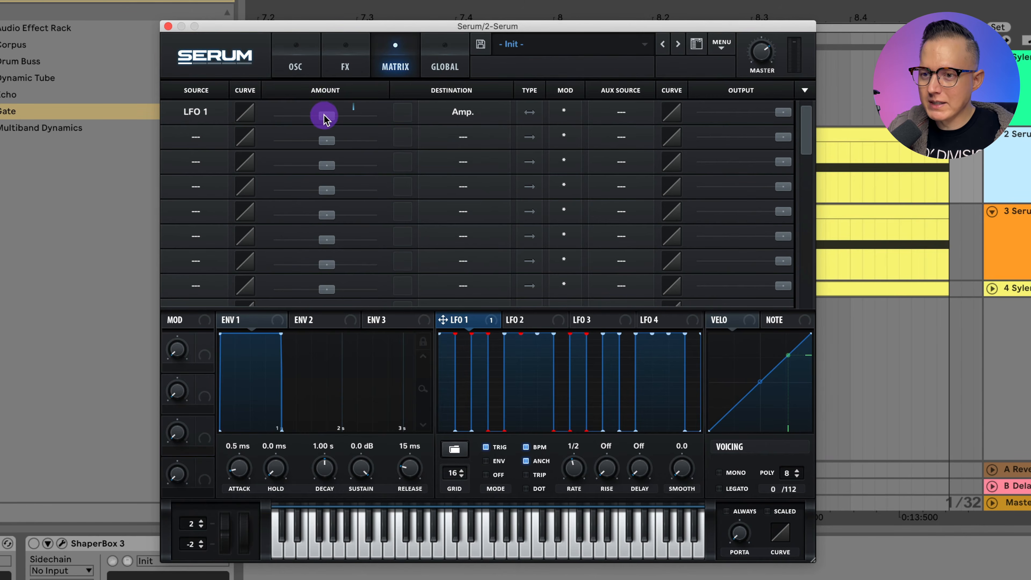
pyautogui.moveTo(324, 118); pyautogui.dragTo(395, 118)
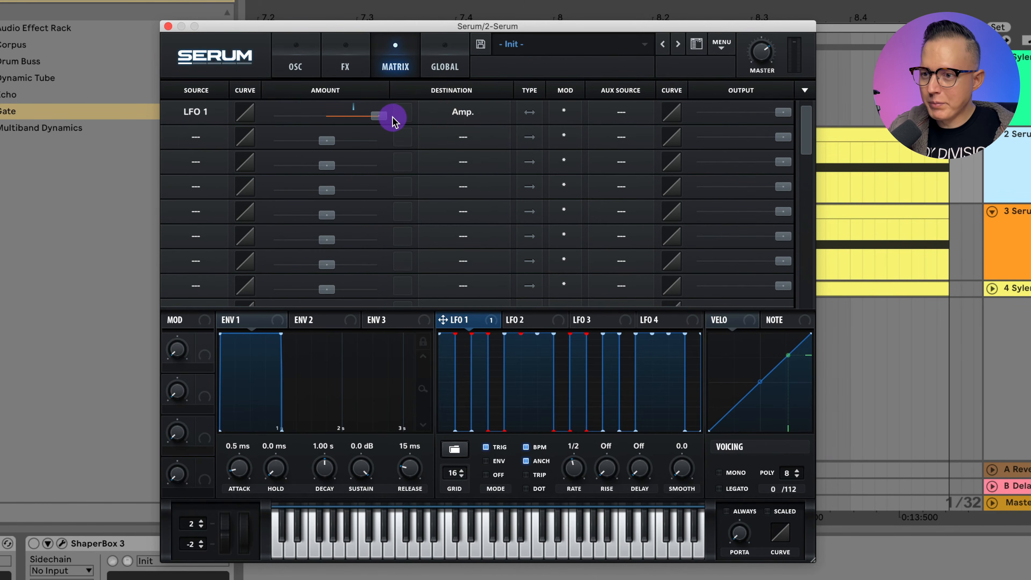
# Raise the levels of oscillators A and B to maximum
pyautogui.click(311, 64)
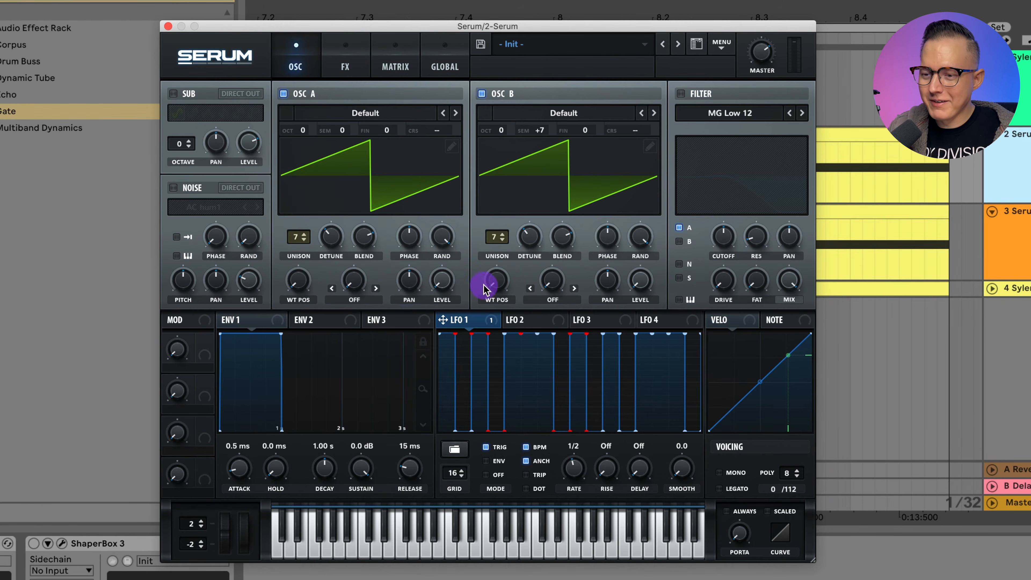
pyautogui.moveTo(442, 284); pyautogui.dragTo(490, 51)
pyautogui.moveTo(643, 287); pyautogui.dragTo(676, 55)
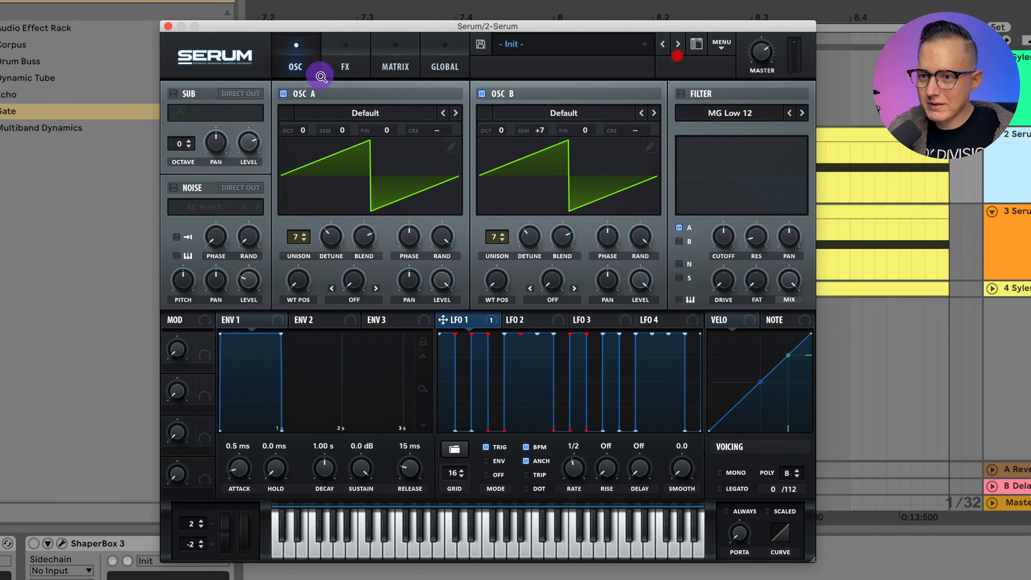
# Audition the LFO 1 to Amp. routing with the modulation matrix in view and lower the master volume to 60%
pyautogui.click(396, 66)
pyautogui.press('space')
pyautogui.moveTo(764, 57); pyautogui.dragTo(773, 80)
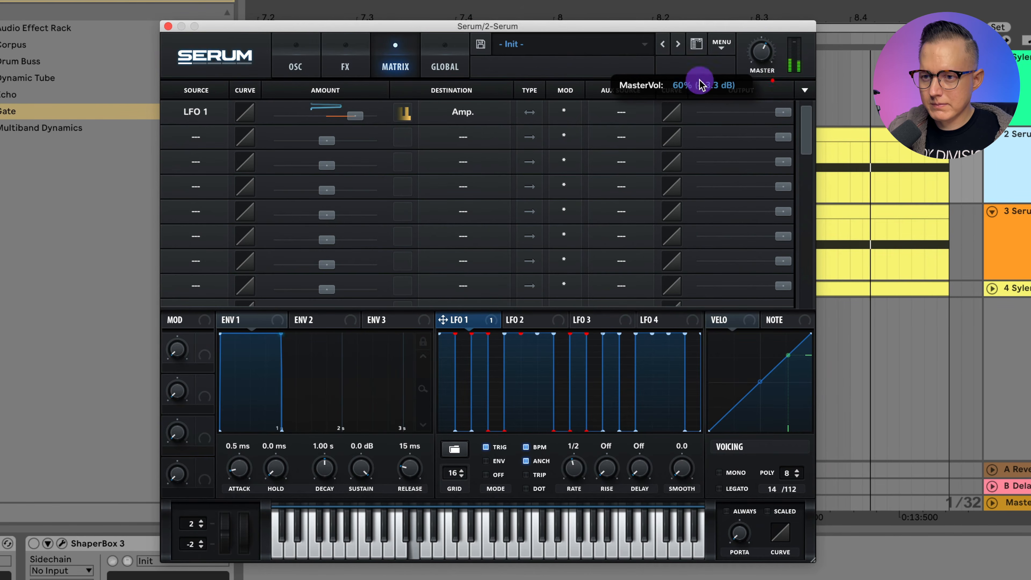
# Raise the LFO 1 modulation amount on the Amp. destination to maximum
pyautogui.moveTo(360, 118); pyautogui.dragTo(382, 119)
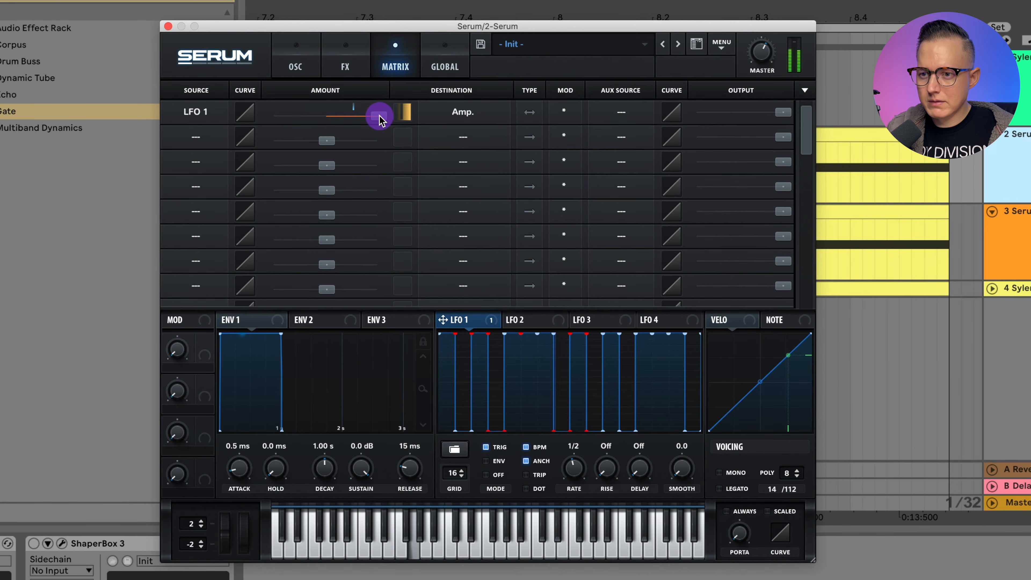
pyautogui.moveTo(380, 120); pyautogui.dragTo(402, 121)
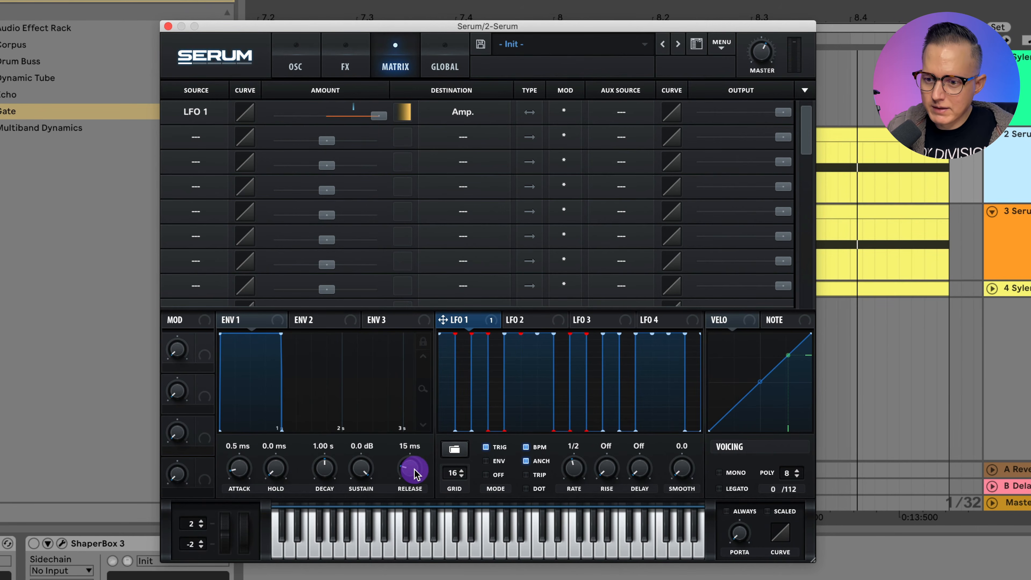
# Set Env 1's release to 812 ms and switch the voicing to Mono with some portamento
pyautogui.moveTo(415, 474); pyautogui.dragTo(422, 450)
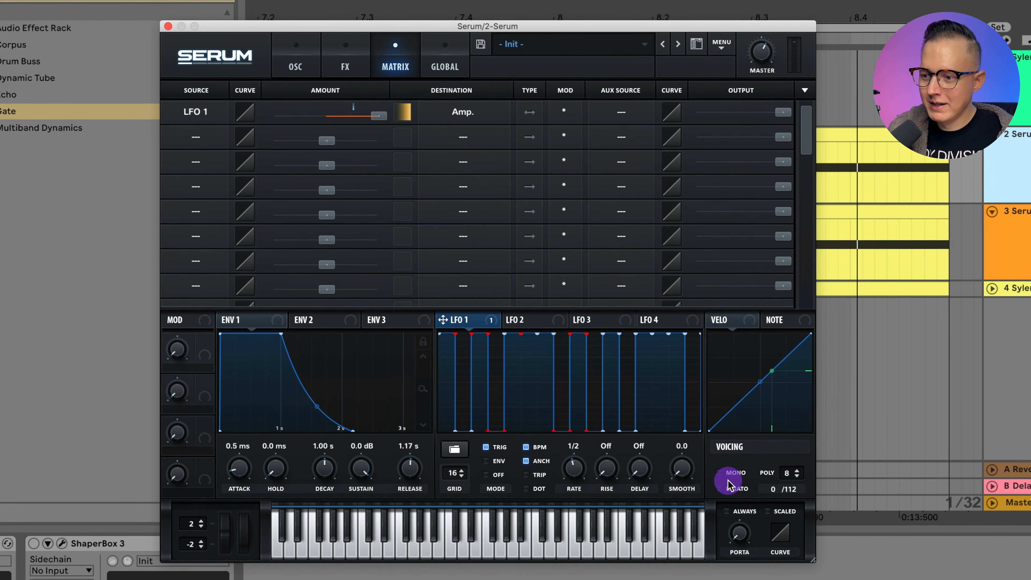
pyautogui.click(738, 489)
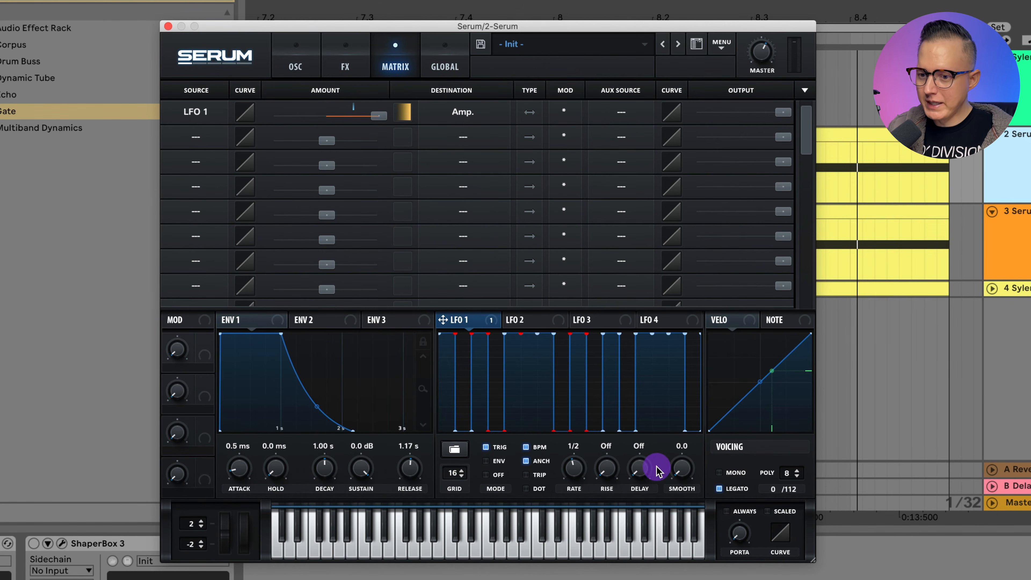
pyautogui.moveTo(410, 471); pyautogui.dragTo(412, 477)
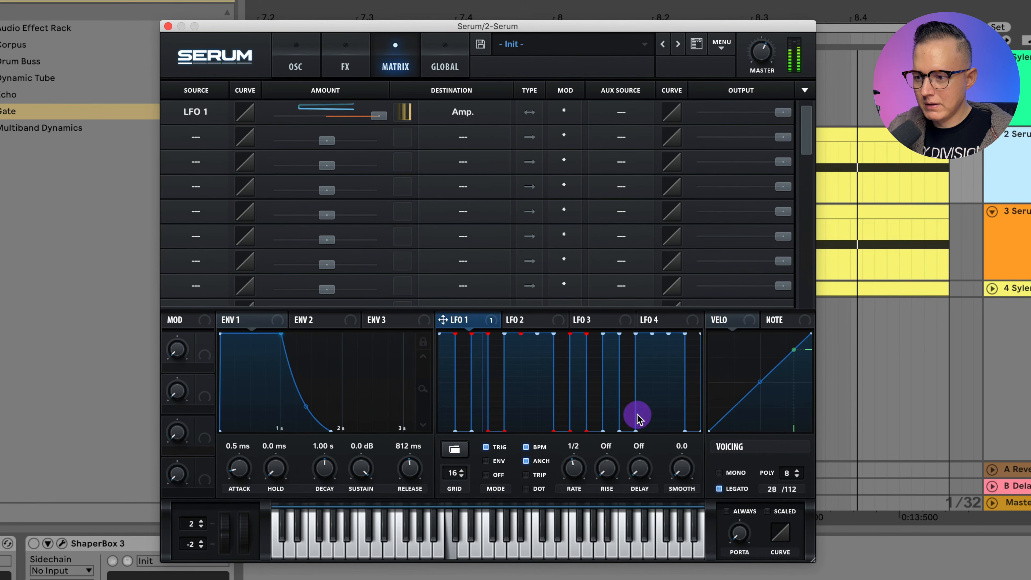
pyautogui.click(747, 491)
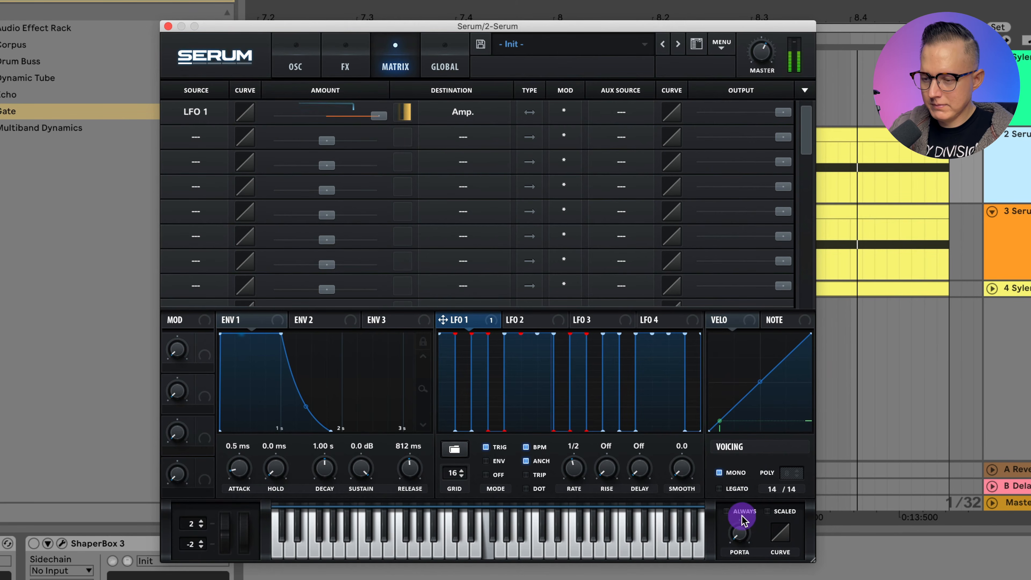
pyautogui.moveTo(740, 534); pyautogui.dragTo(748, 470)
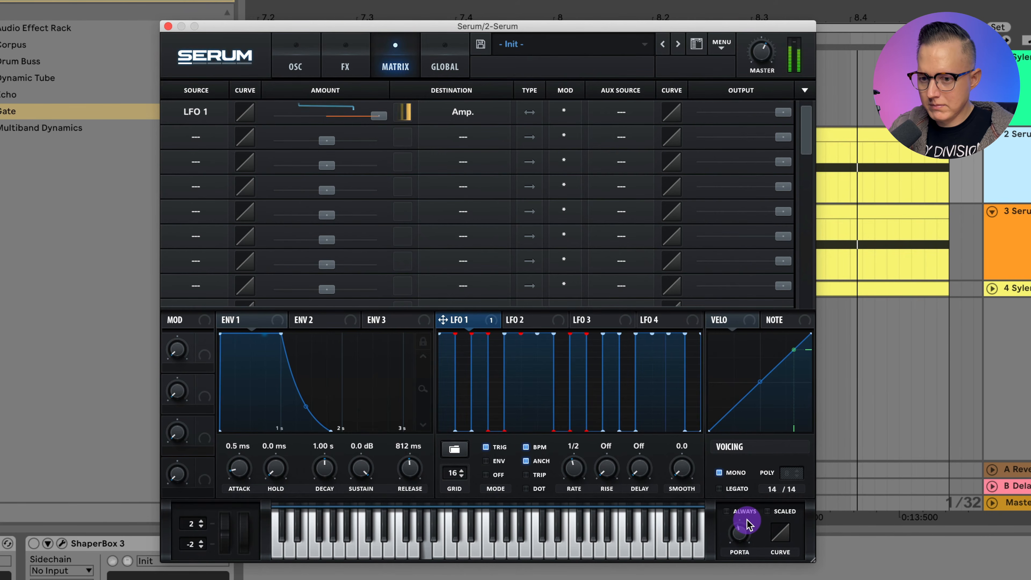
# Tune oscillator B to octave +1 and 0 semitones, and enable the MG Low 12 filter for both oscillators
pyautogui.click(289, 62)
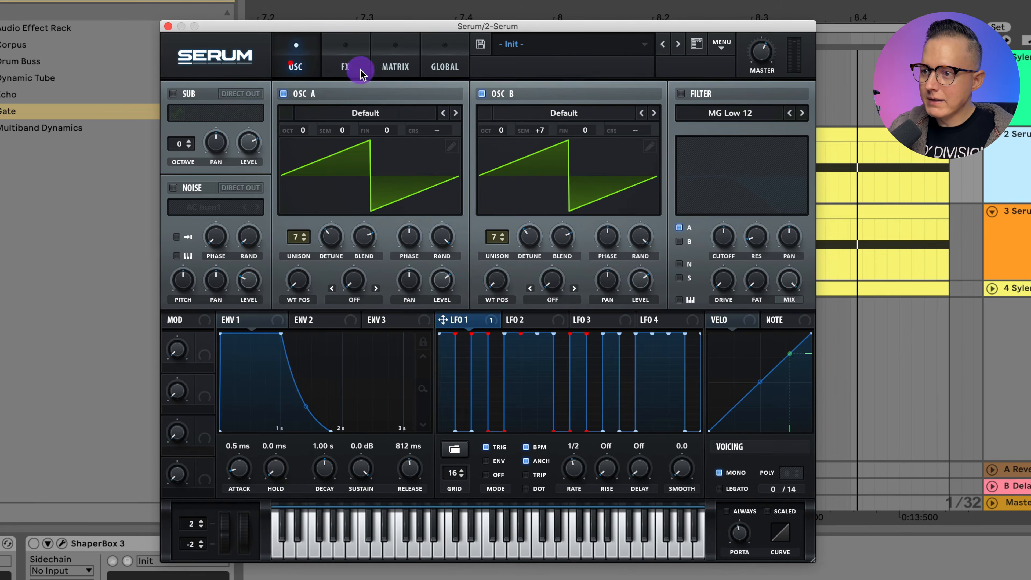
pyautogui.click(681, 93)
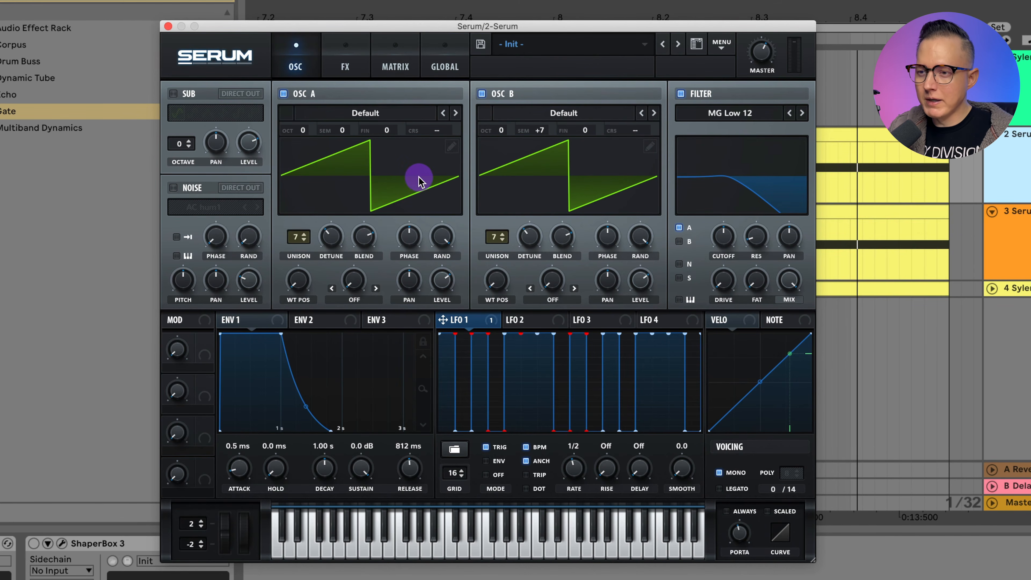
pyautogui.moveTo(541, 132); pyautogui.dragTo(543, 185)
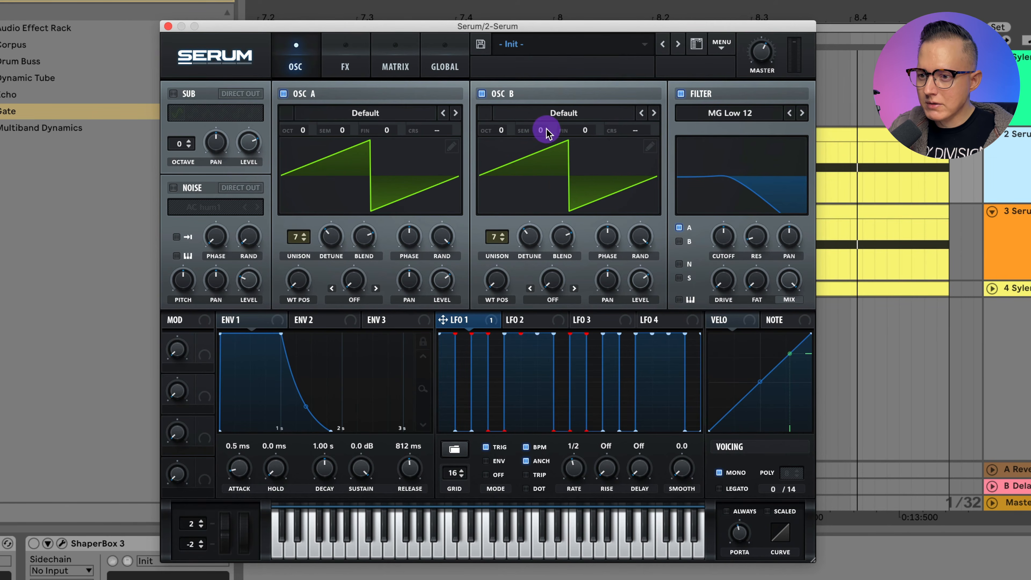
pyautogui.moveTo(502, 127); pyautogui.dragTo(506, 112)
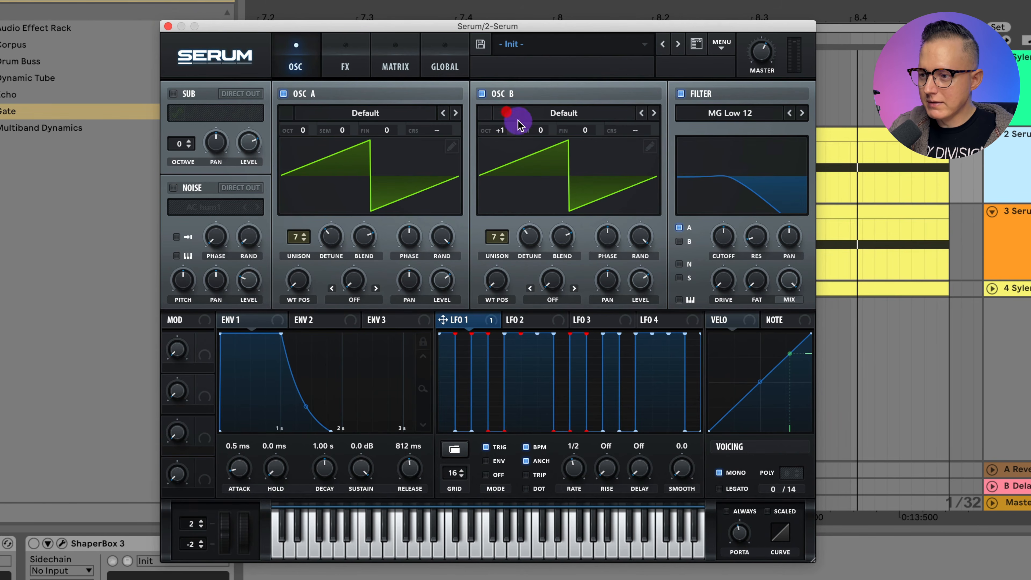
pyautogui.moveTo(719, 233); pyautogui.dragTo(719, 238)
pyautogui.click(679, 241)
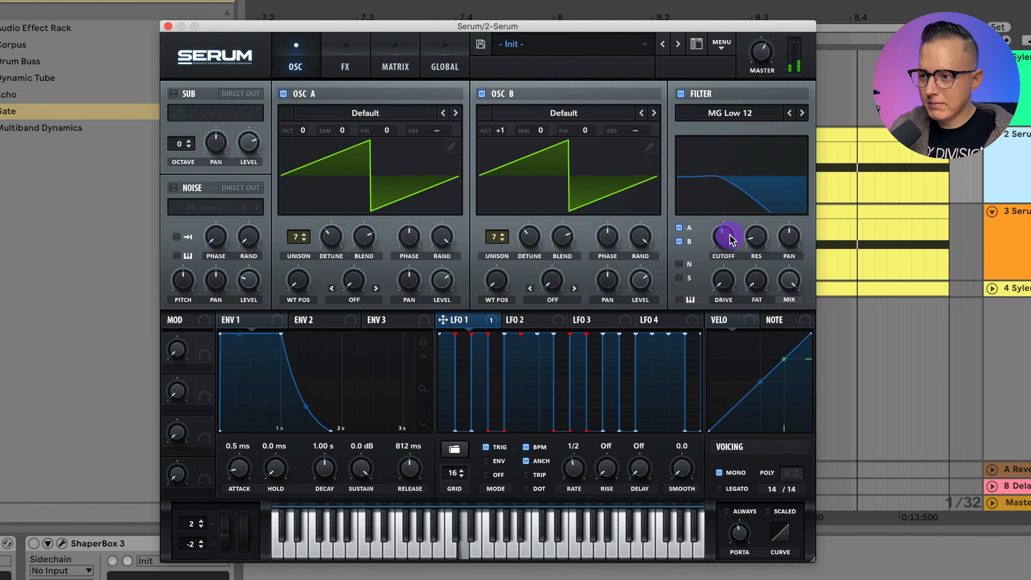
# Raise the filter cutoff and adjust the unison detune of oscillators A and B
pyautogui.moveTo(726, 230); pyautogui.dragTo(732, 210)
pyautogui.moveTo(530, 236); pyautogui.dragTo(530, 229)
pyautogui.moveTo(324, 240); pyautogui.dragTo(332, 236)
pyautogui.moveTo(533, 239); pyautogui.dragTo(547, 239)
pyautogui.moveTo(718, 241); pyautogui.dragTo(718, 237)
# Set Env 1's release to 1.80 s and turn off Mono voicing
pyautogui.moveTo(410, 467); pyautogui.dragTo(410, 458)
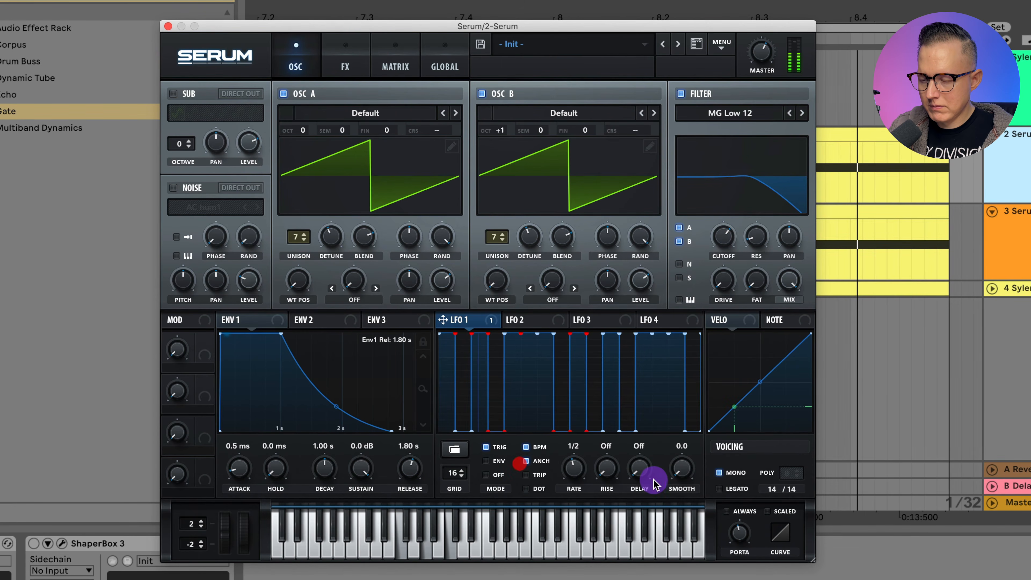
pyautogui.click(718, 473)
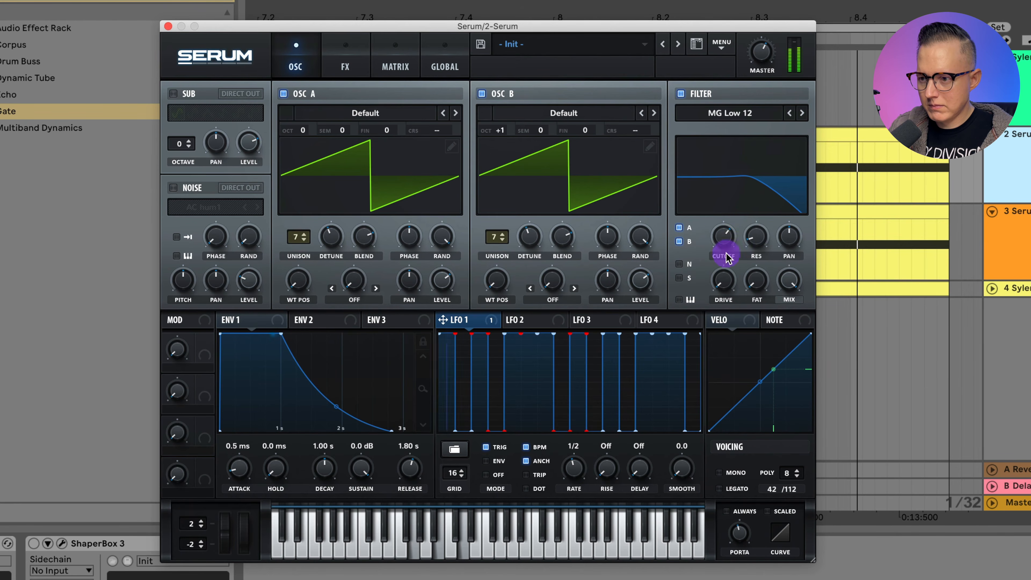
# Set the filter cutoff to 816 Hz and lower oscillator B's level
pyautogui.moveTo(726, 252)
pyautogui.mouseDown()
pyautogui.moveTo(743, 233)
pyautogui.moveTo(729, 246)
pyautogui.mouseUp()
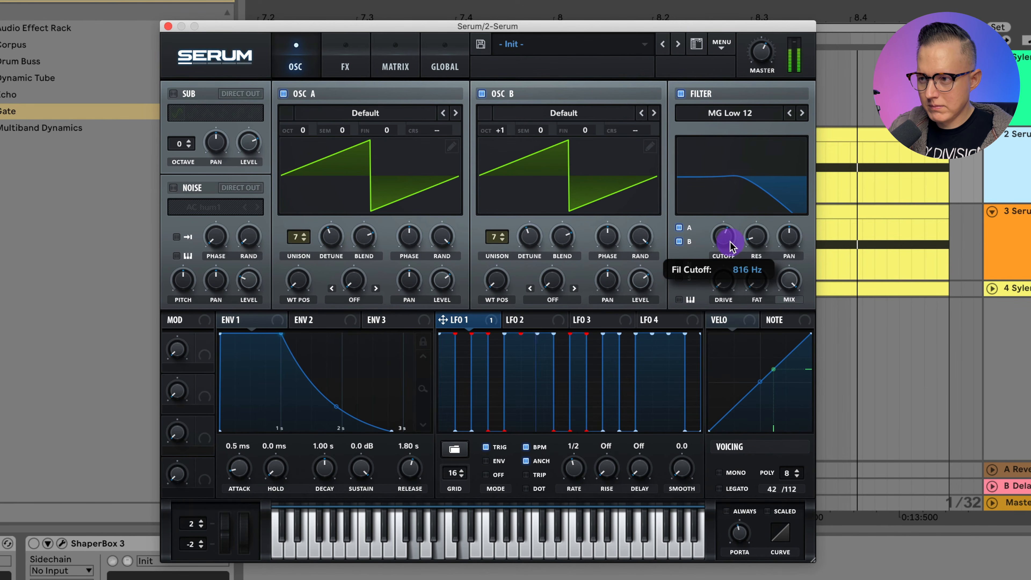
pyautogui.moveTo(652, 293); pyautogui.dragTo(650, 310)
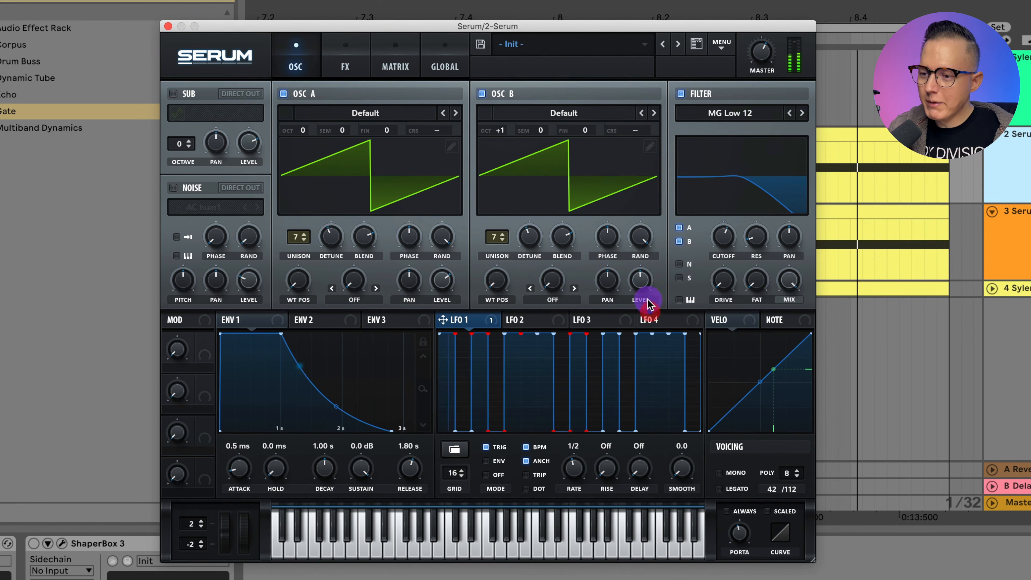
# Enable the Reverb effect and review the LFO 1 to Amp. routing in the modulation matrix
pyautogui.click(343, 65)
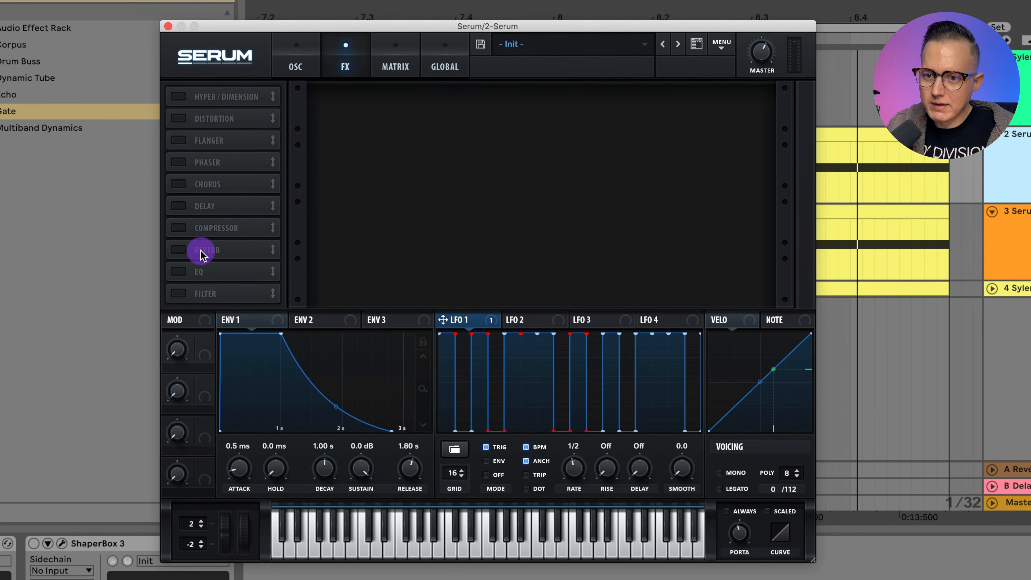
pyautogui.click(178, 250)
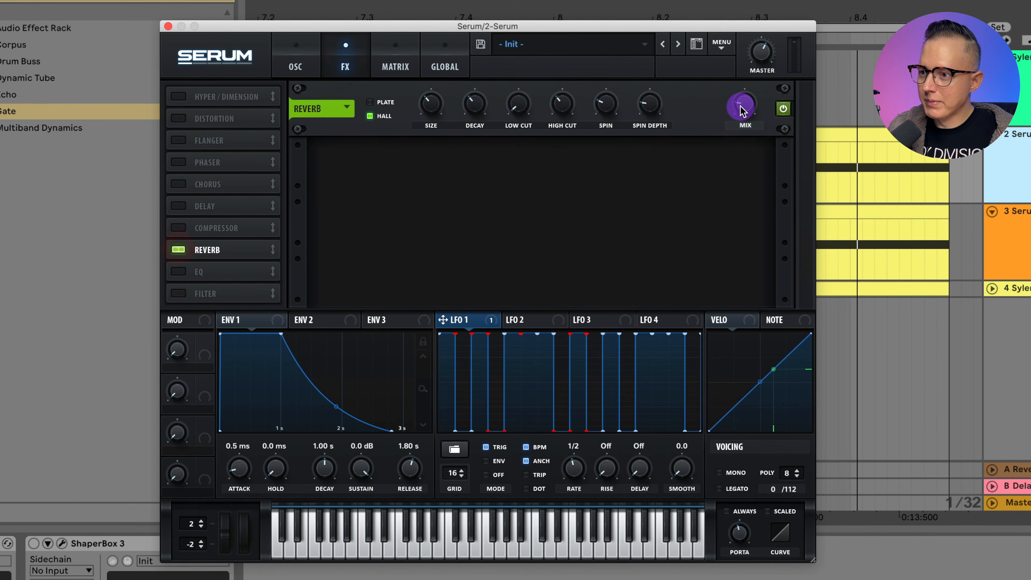
pyautogui.moveTo(742, 108); pyautogui.dragTo(744, 106)
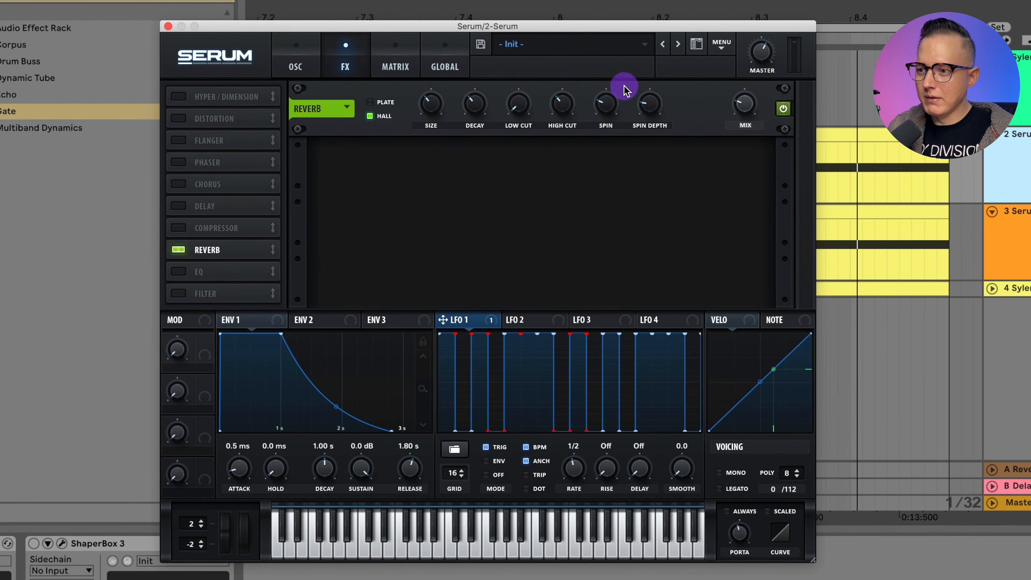
pyautogui.click(396, 68)
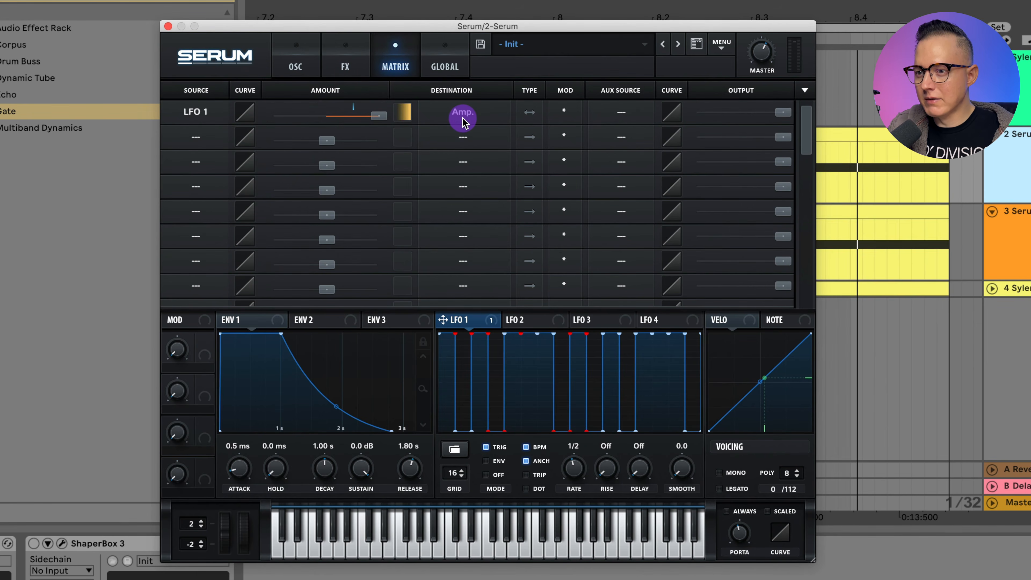
pyautogui.click(346, 65)
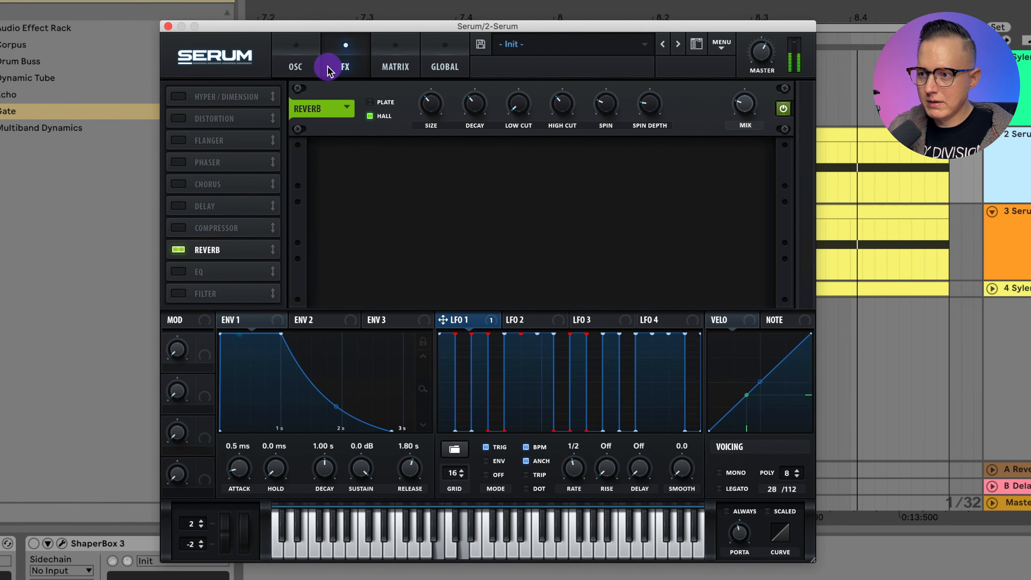
# Turn off the filter and raise the reverb mix to about 35%
pyautogui.click(297, 65)
pyautogui.click(682, 94)
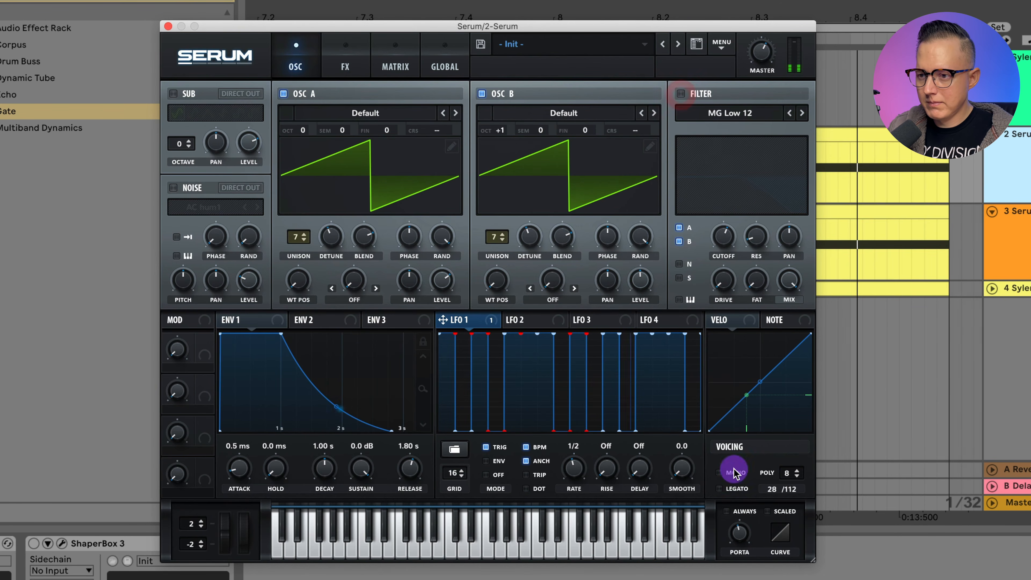
pyautogui.click(346, 66)
pyautogui.moveTo(747, 106); pyautogui.dragTo(752, 75)
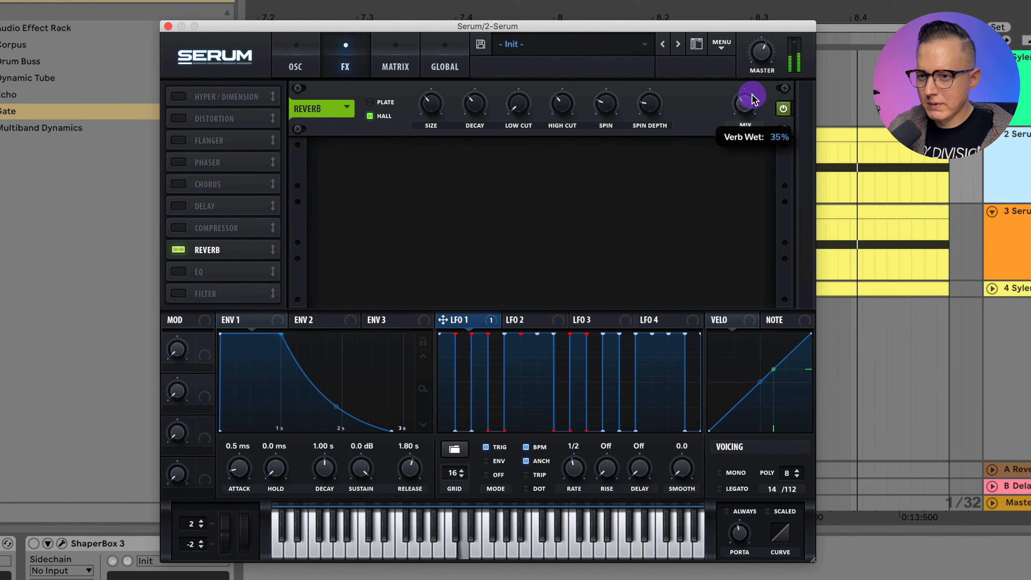
pyautogui.moveTo(753, 100); pyautogui.dragTo(739, 103)
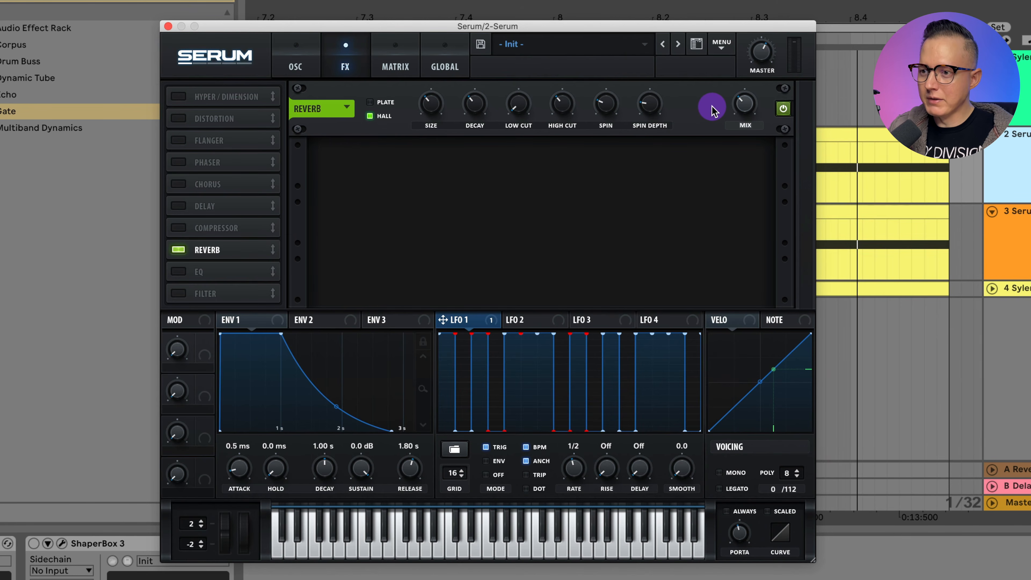
# Turn the filter back on and raise its cutoff slightly
pyautogui.click(296, 67)
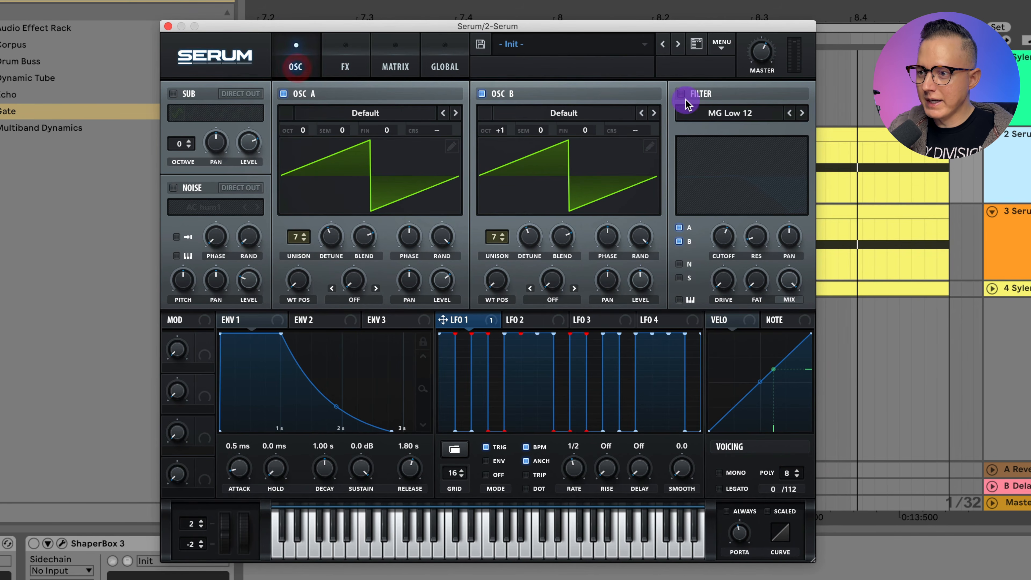
pyautogui.moveTo(725, 236)
pyautogui.mouseDown()
pyautogui.moveTo(727, 249)
pyautogui.moveTo(730, 236)
pyautogui.mouseUp()
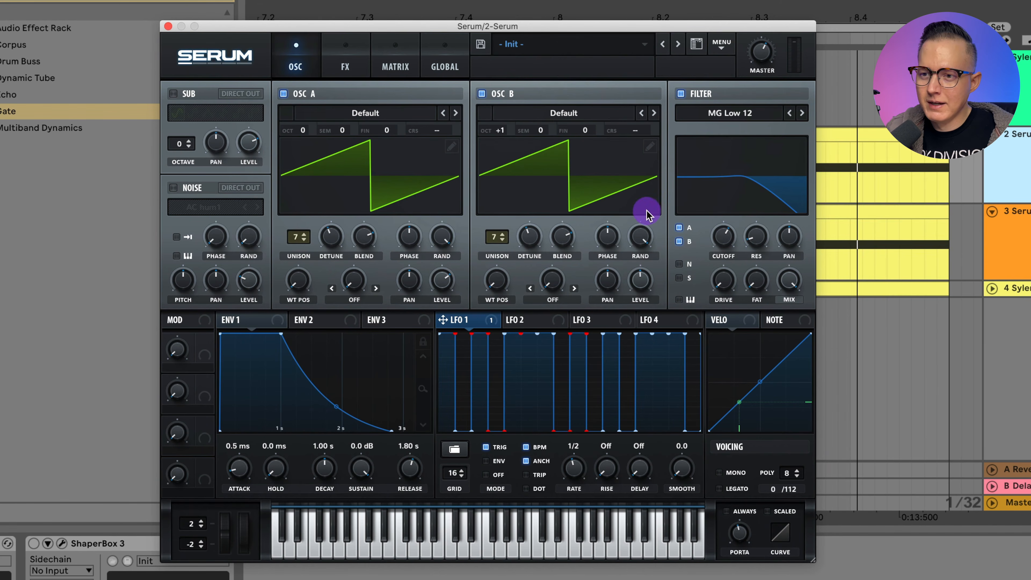
pyautogui.click(333, 73)
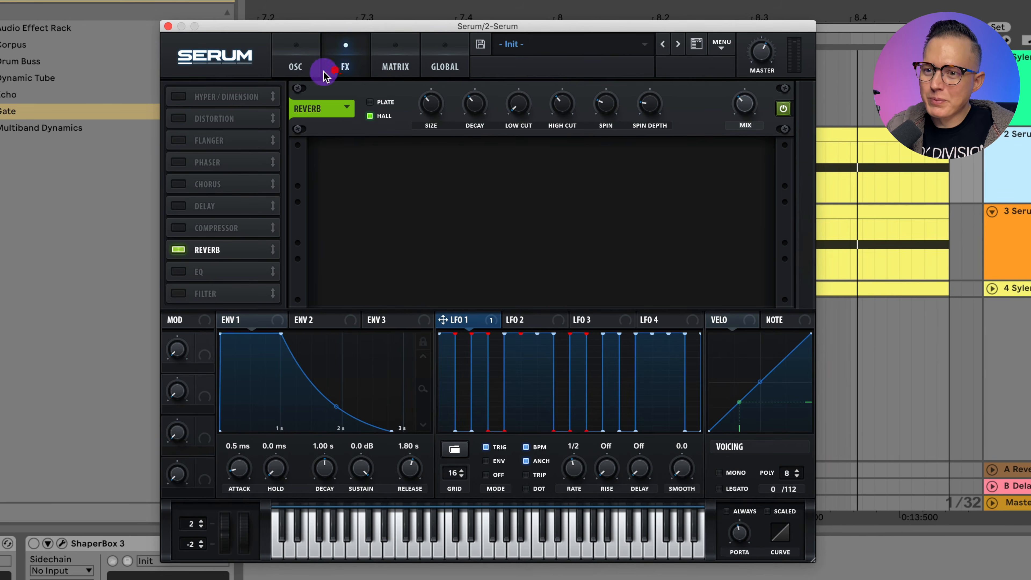
pyautogui.click(296, 67)
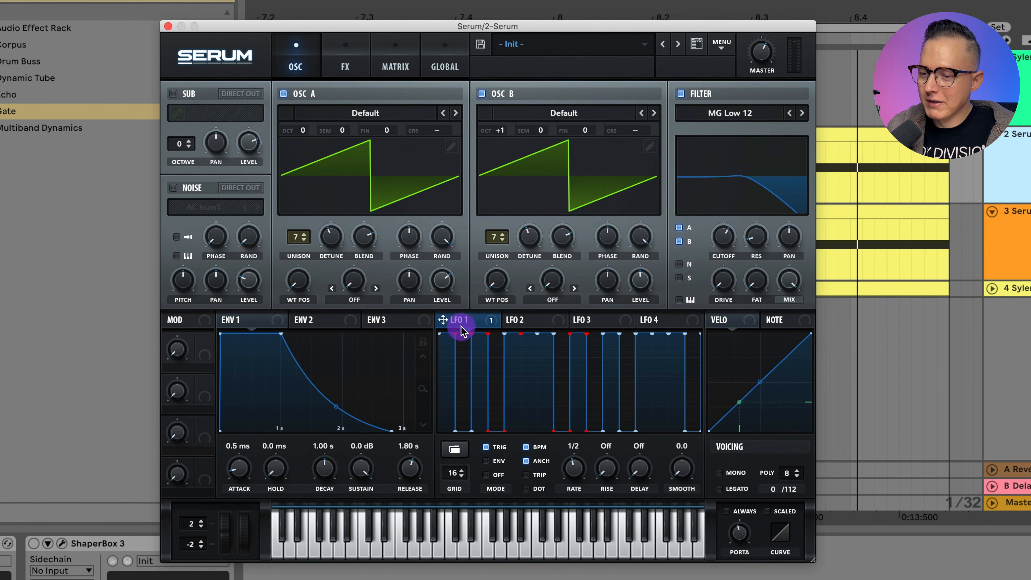
# Load the saved user shape Trance 1_SS into LFO 1
pyautogui.click(472, 322)
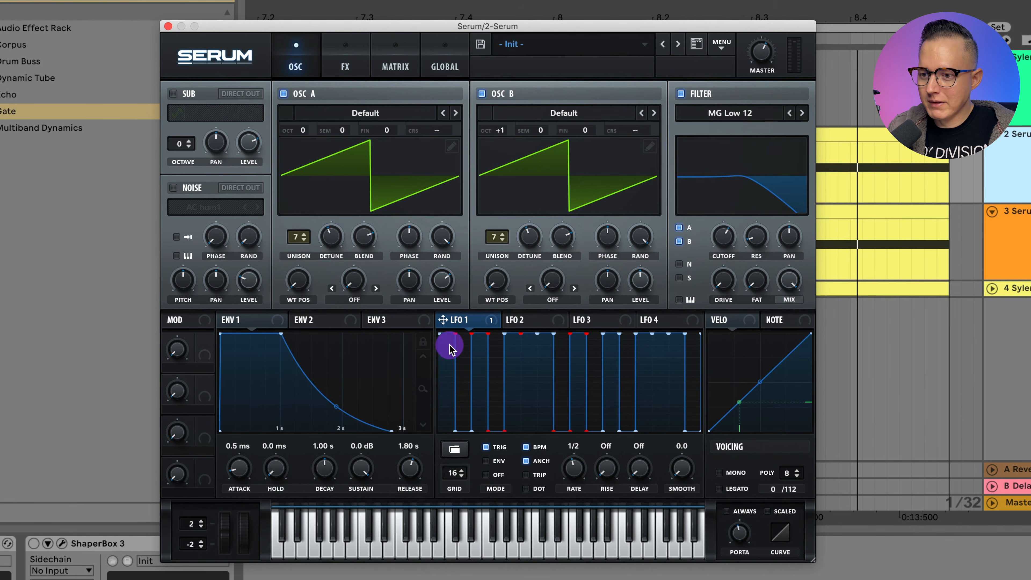
pyautogui.moveTo(446, 330)
pyautogui.mouseDown()
pyautogui.moveTo(452, 367)
pyautogui.moveTo(449, 314)
pyautogui.mouseUp()
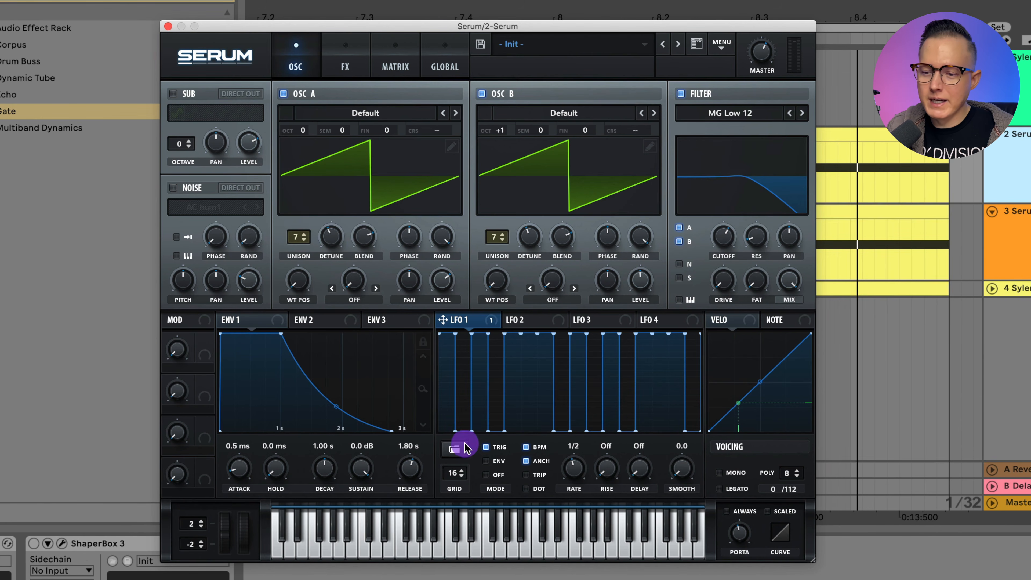
pyautogui.click(460, 455)
pyautogui.moveTo(477, 490)
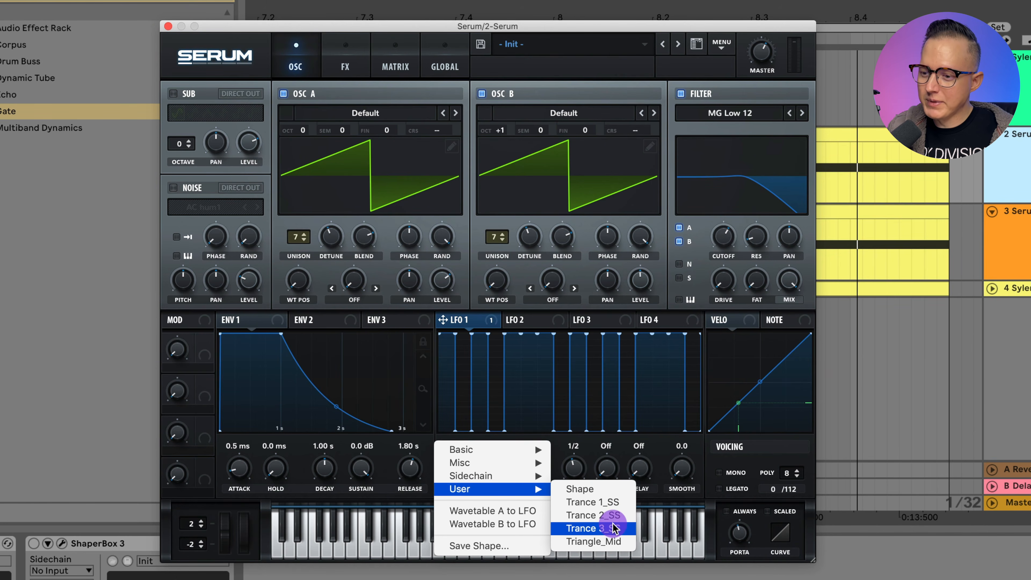
pyautogui.click(542, 325)
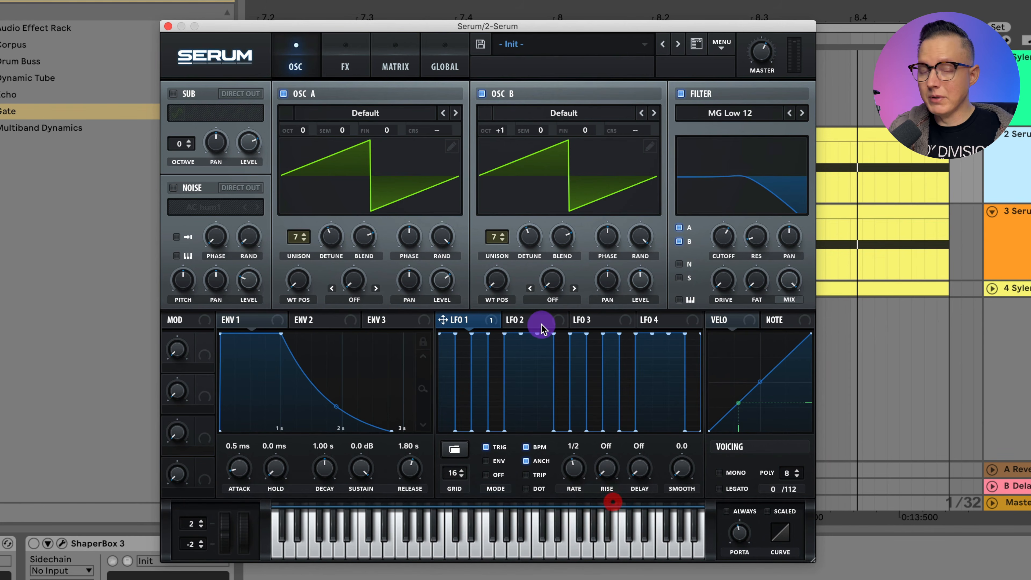